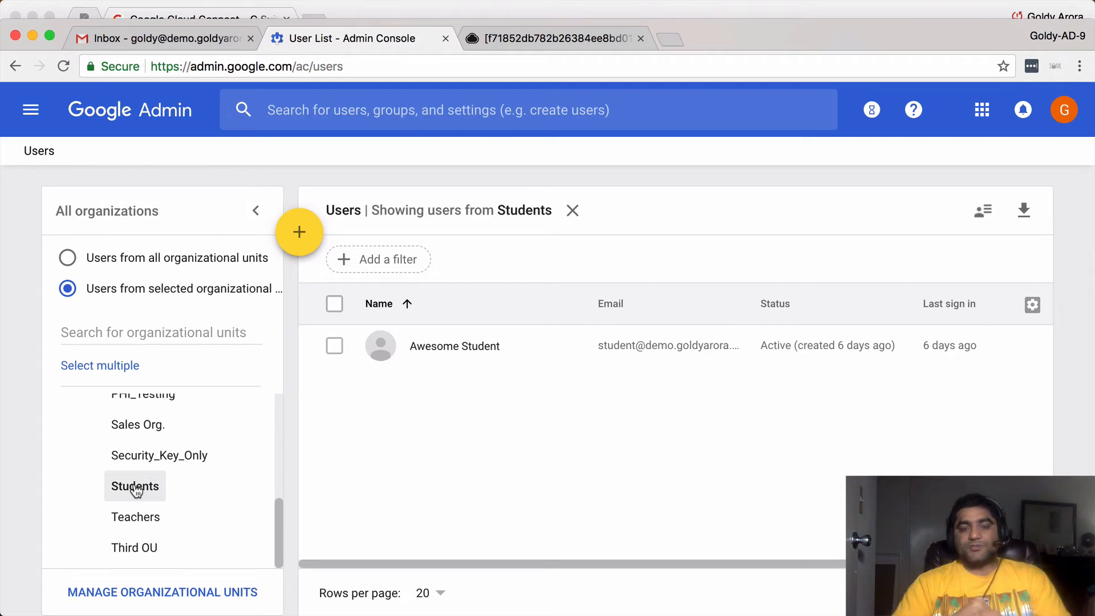
- Switch over to the full-screen Gmail inbox space
key("ctrl+Right")
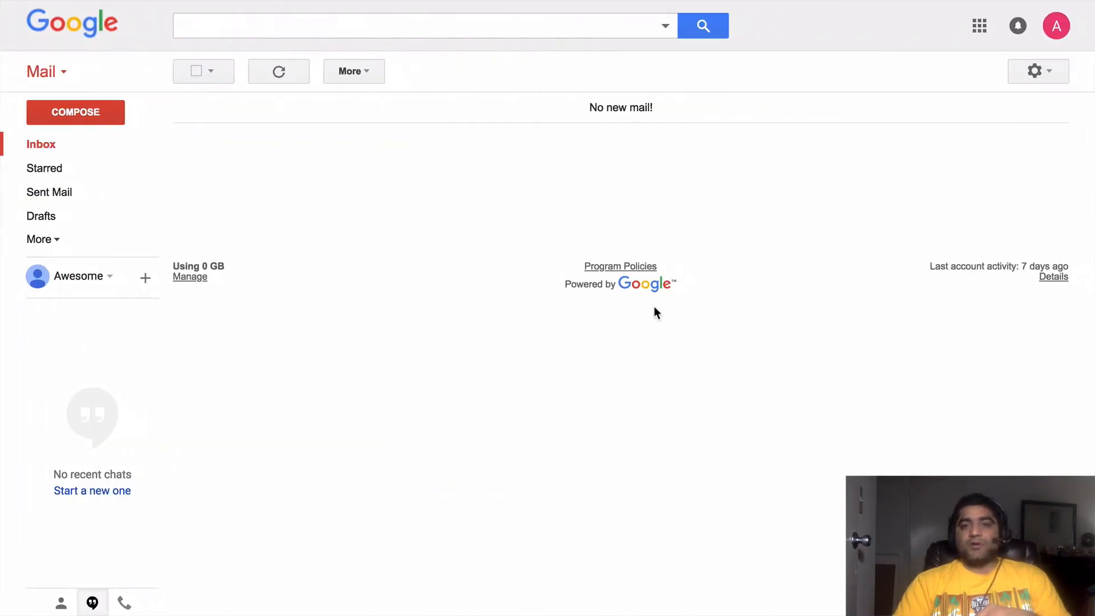
- Check which account each of the two Gmail inboxes uses, then return to the Admin console users list
left_click(1062, 33)
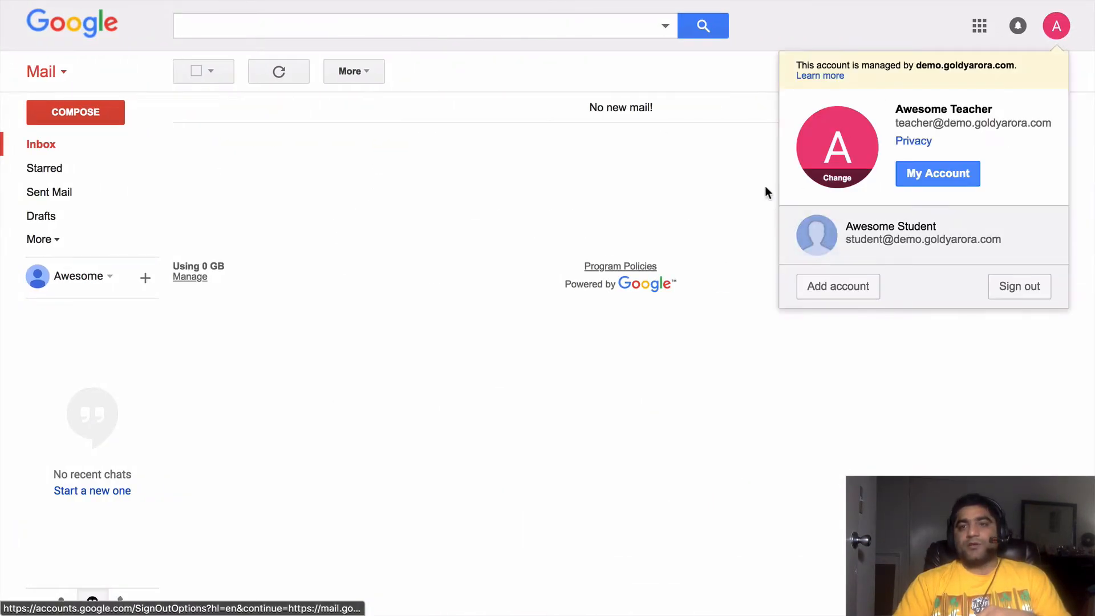
key("ctrl+Right")
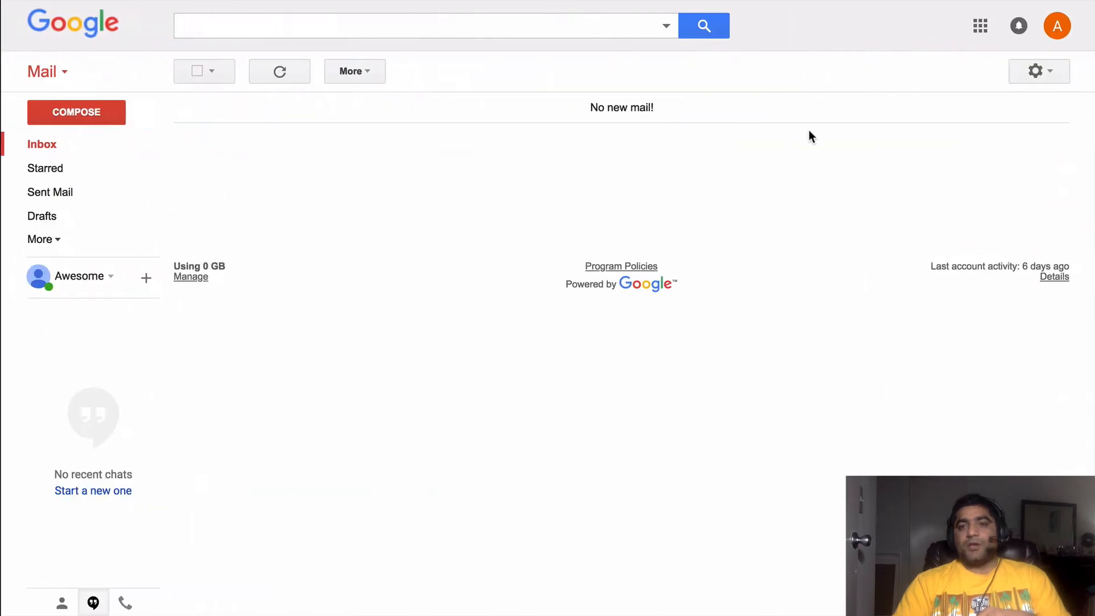
left_click(1057, 25)
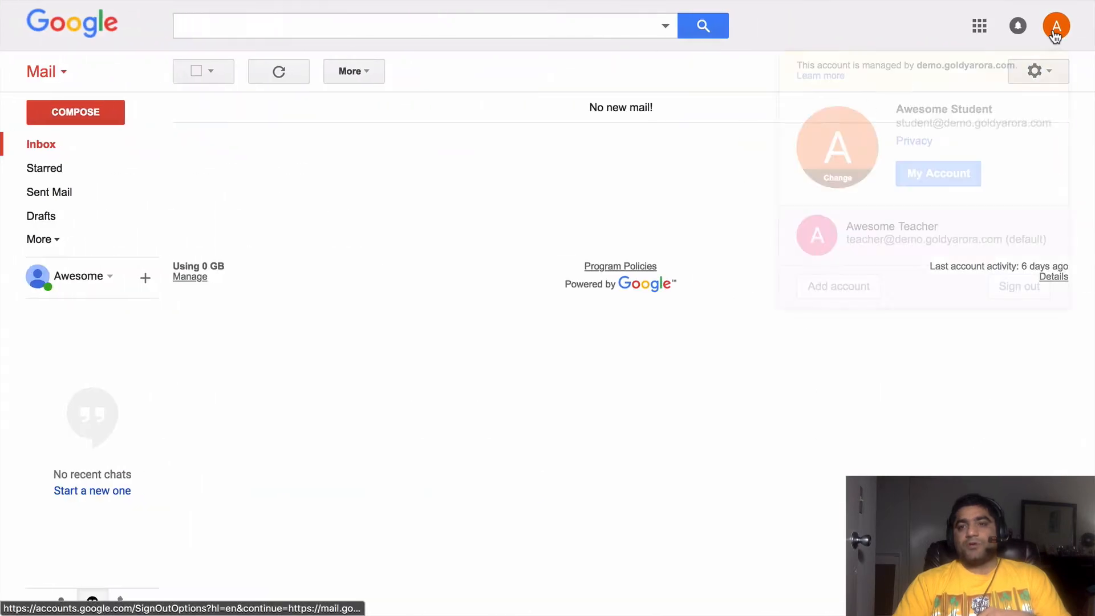
left_click(717, 191)
key("ctrl+Left")
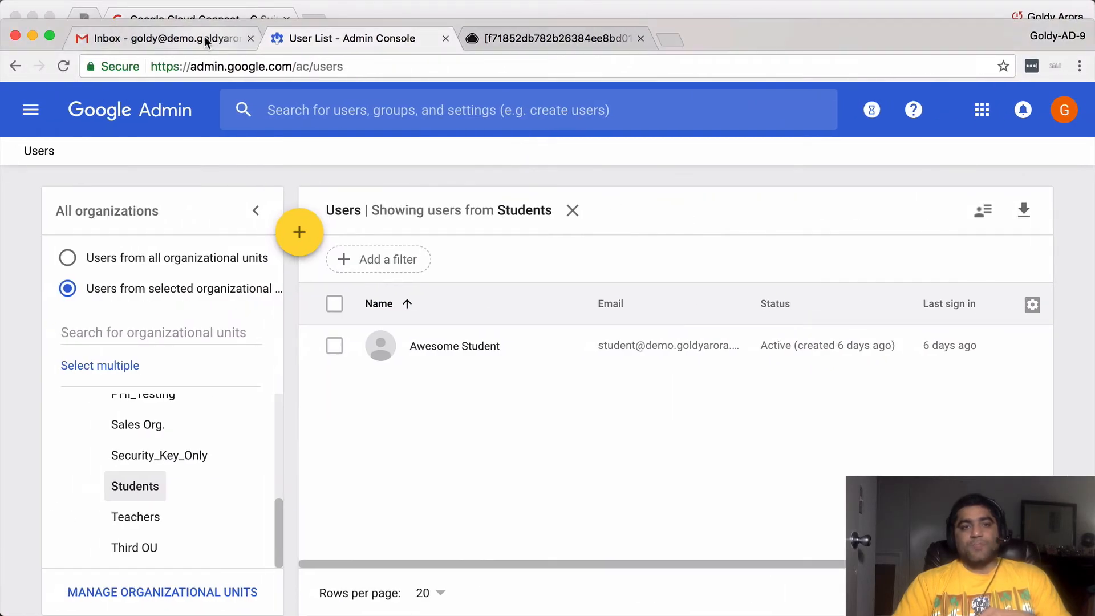
- Clear a stray search entry and go to the Admin console home page
left_click(365, 110)
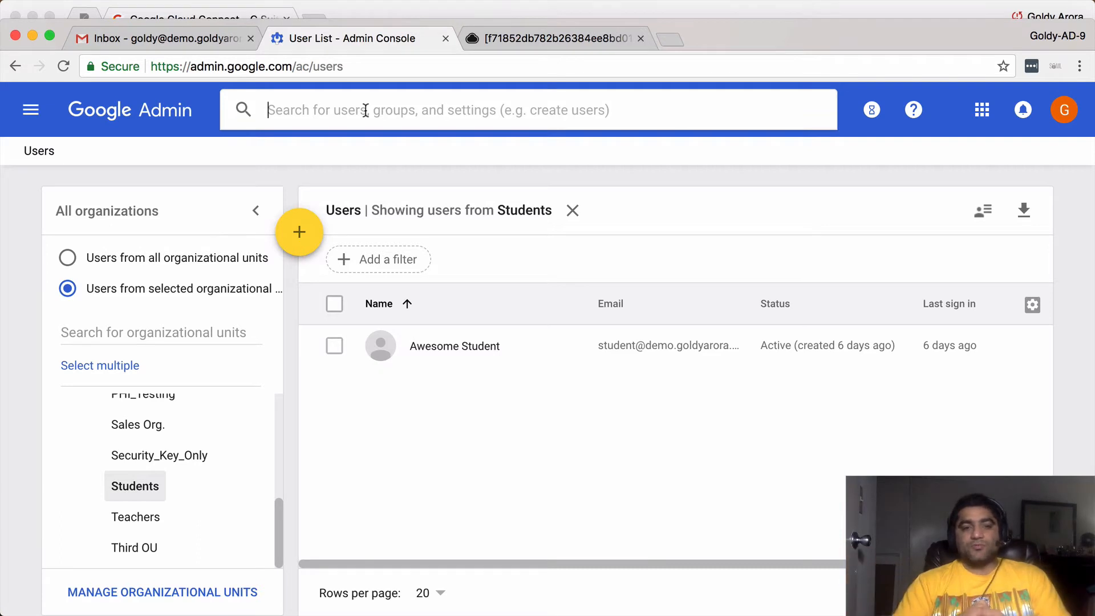
type("c")
key("BackSpace")
left_click(29, 111)
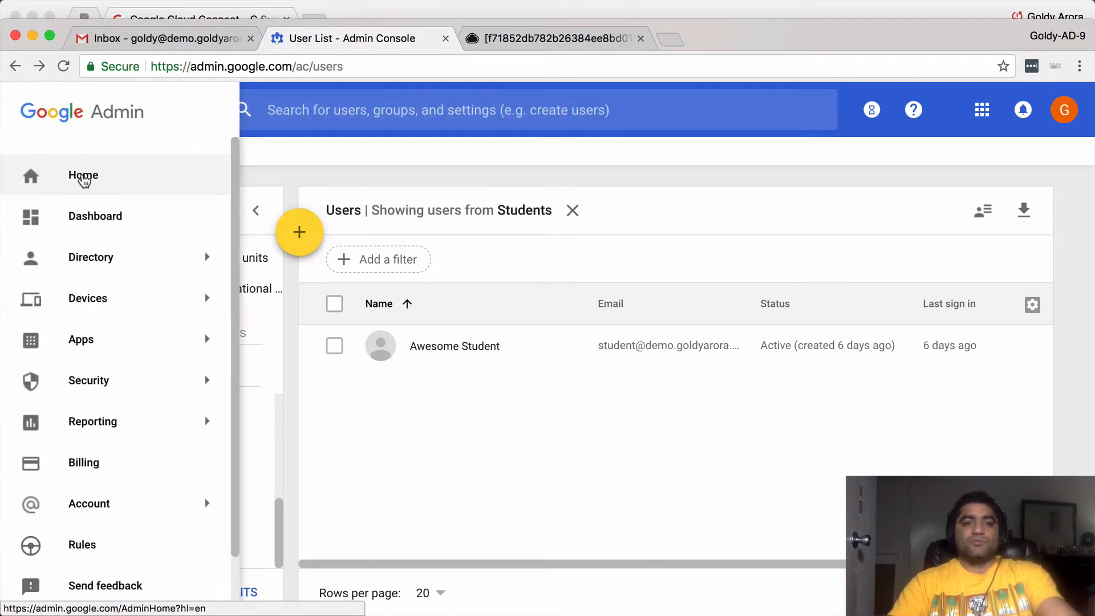
left_click(84, 179)
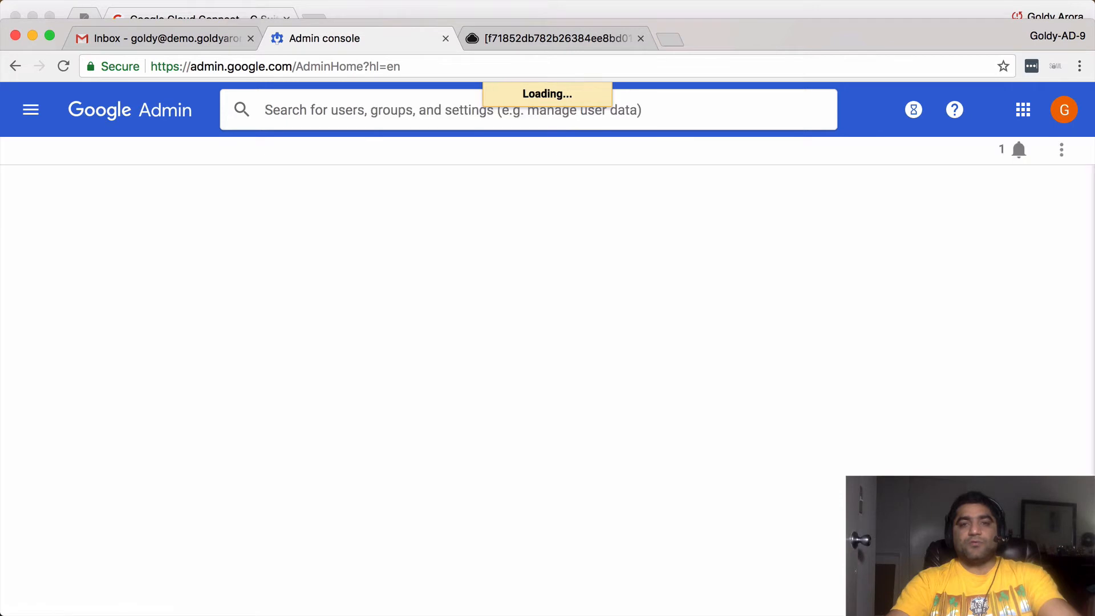
- Search 'objection' and open the Objectionable content Gmail setting
type("objection")
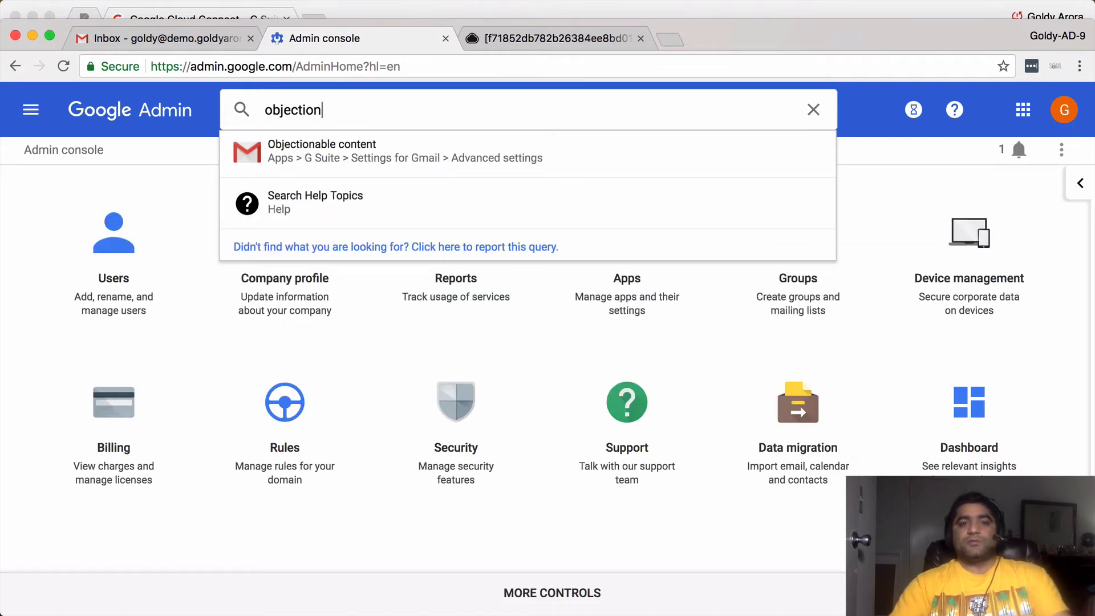
left_click(345, 159)
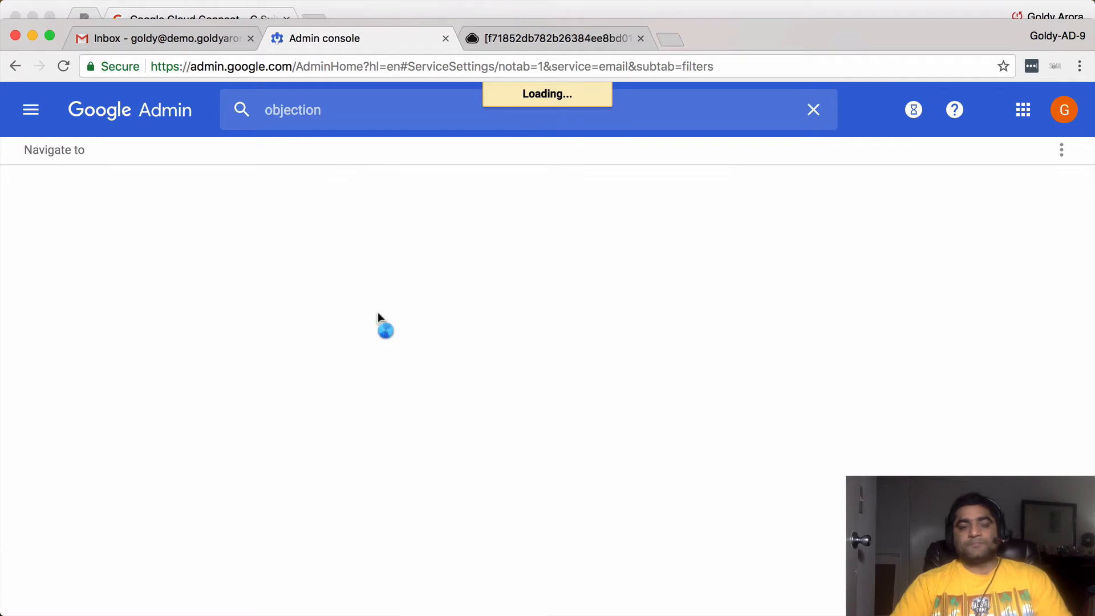
scroll(320, 315, "up", 5)
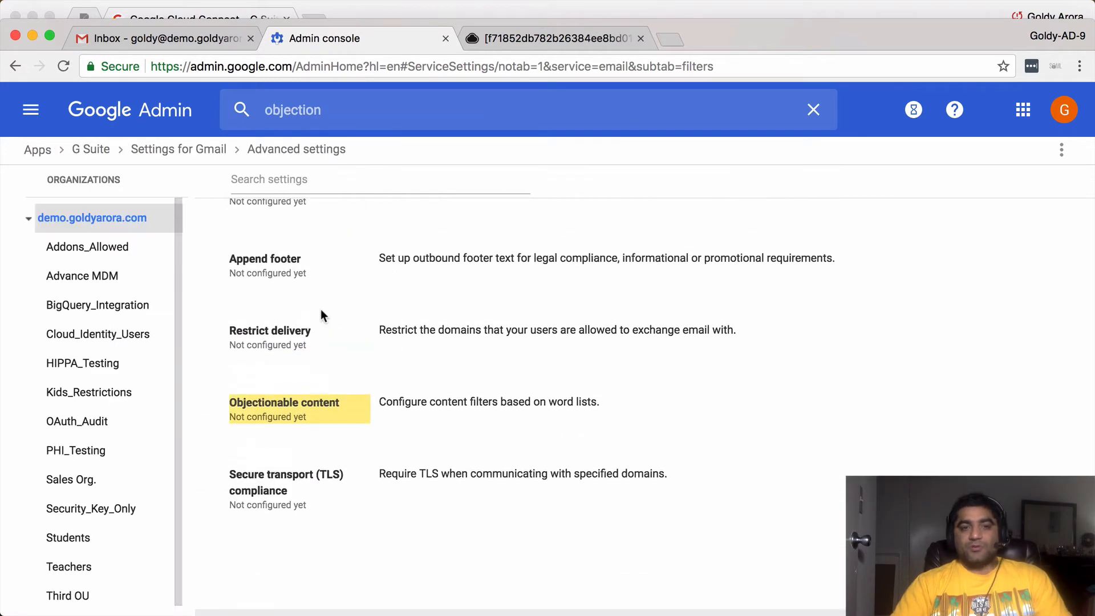
scroll(307, 361, "up", 5)
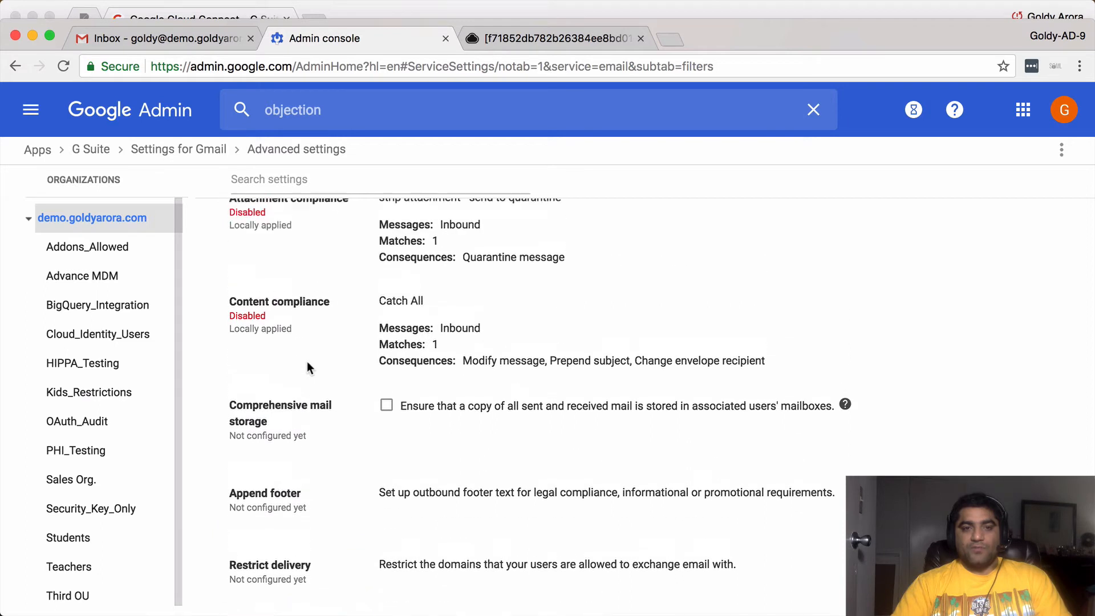
scroll(311, 356, "up", 6)
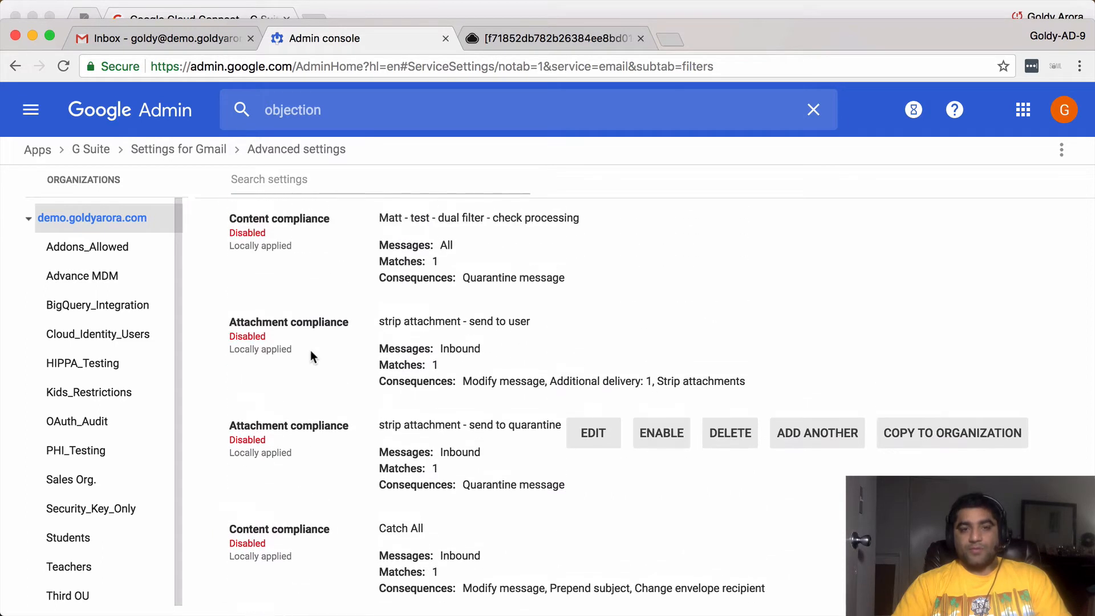
scroll(313, 357, "down", 1)
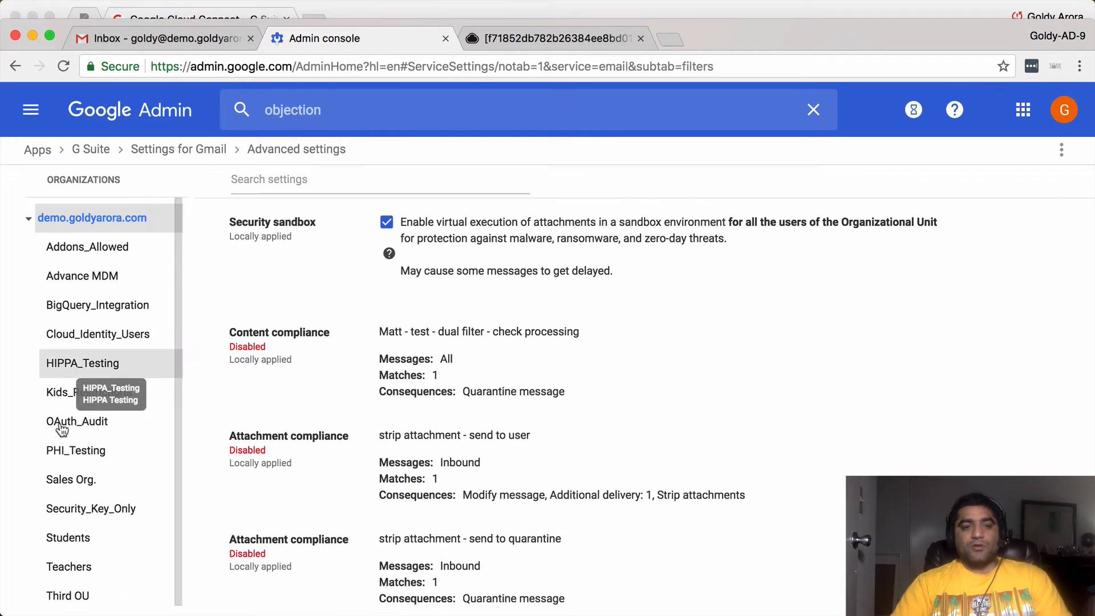
- Select the Students unit and add another Content compliance rule
left_click(79, 541)
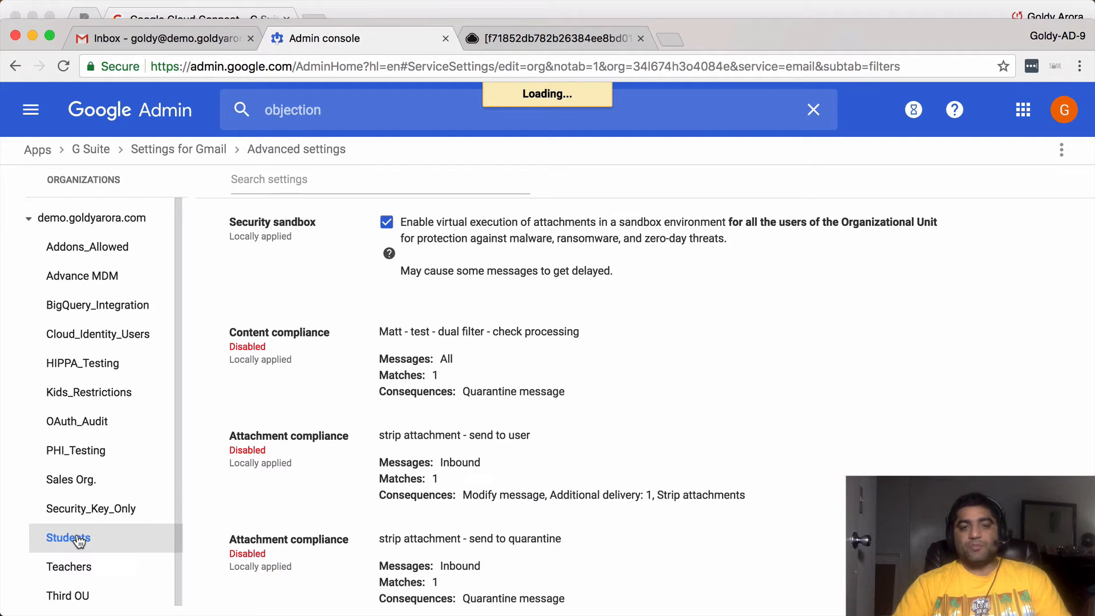
scroll(367, 427, "down", 2)
scroll(367, 427, "up", 8)
scroll(367, 426, "up", 1)
mouse_move(418, 392)
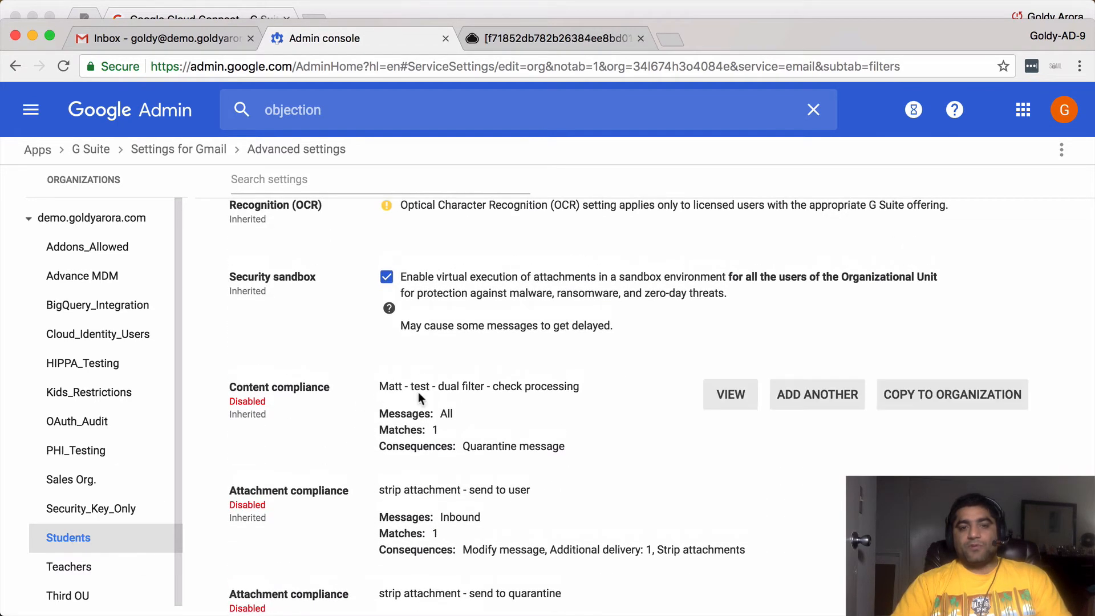
left_click(820, 400)
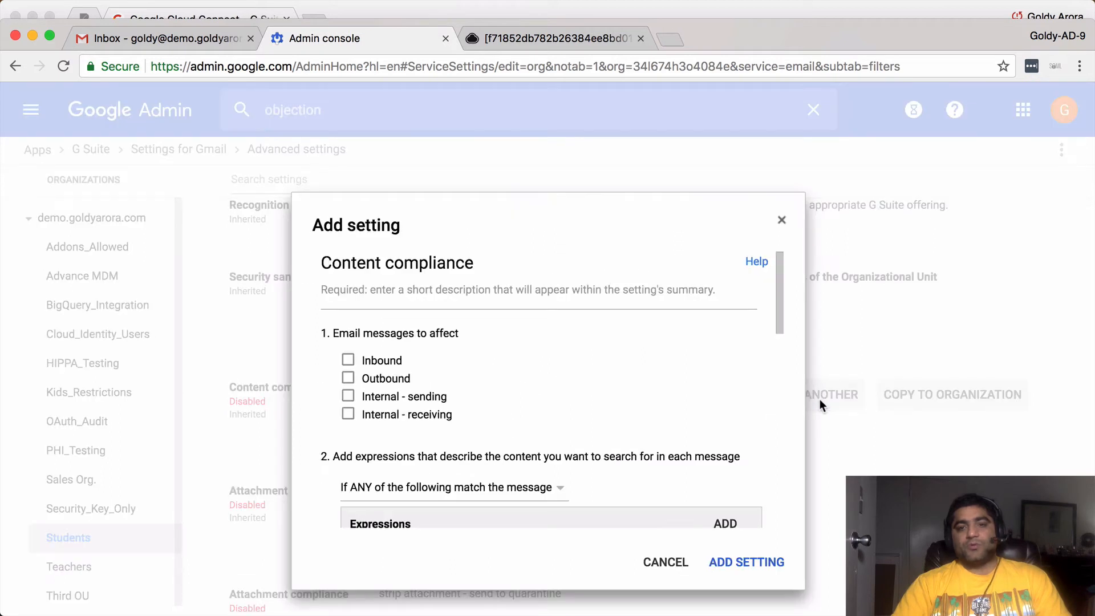
- Name the rule 'Limiting Recipients' and apply it to outbound messages
left_click(534, 300)
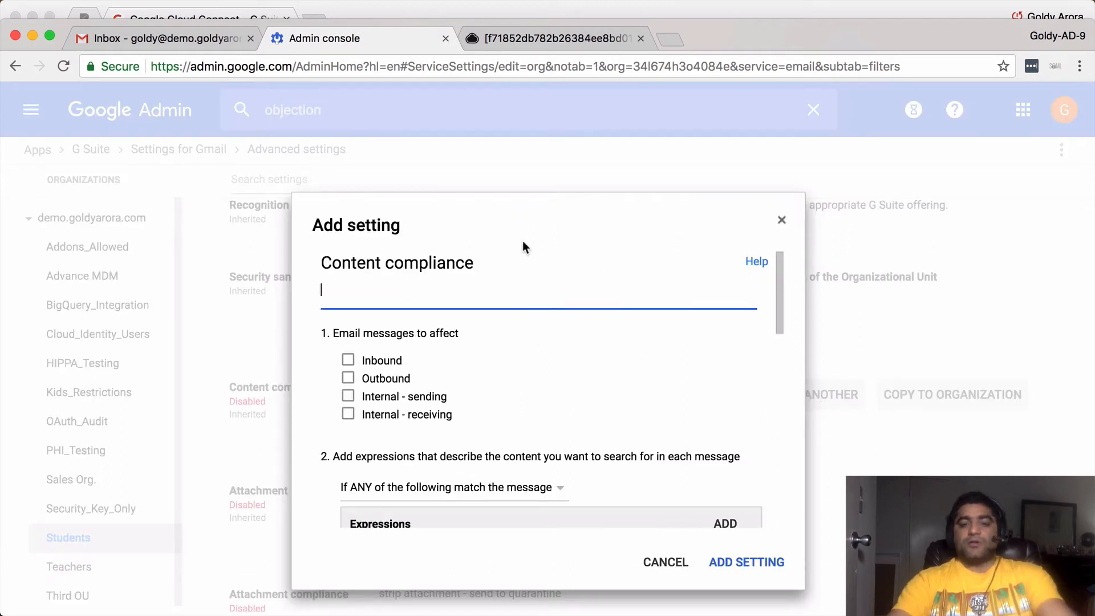
type("Limiting ")
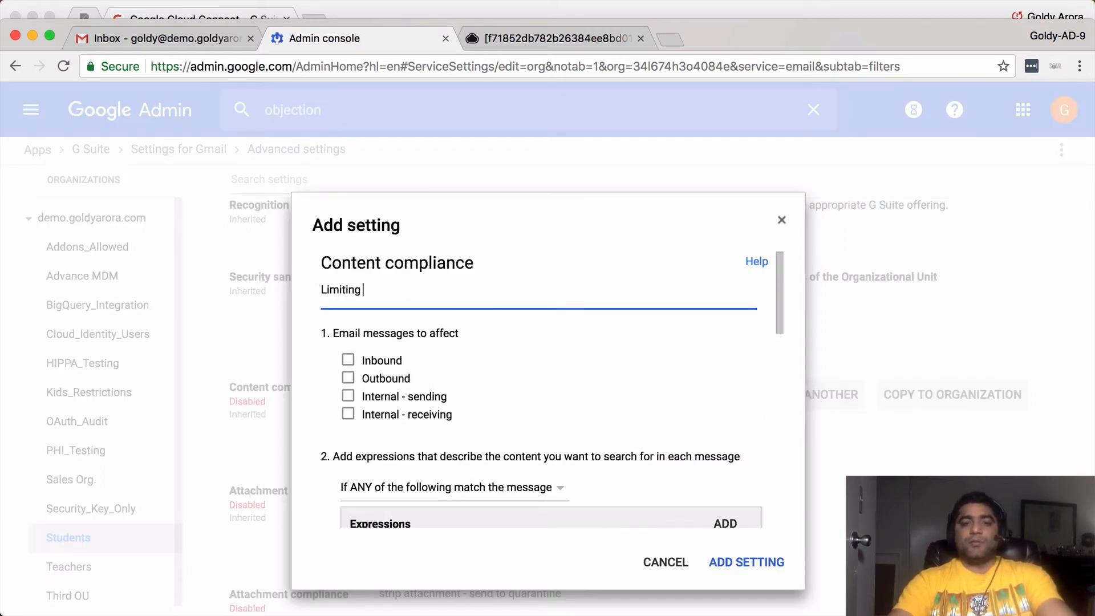
type("Recipients")
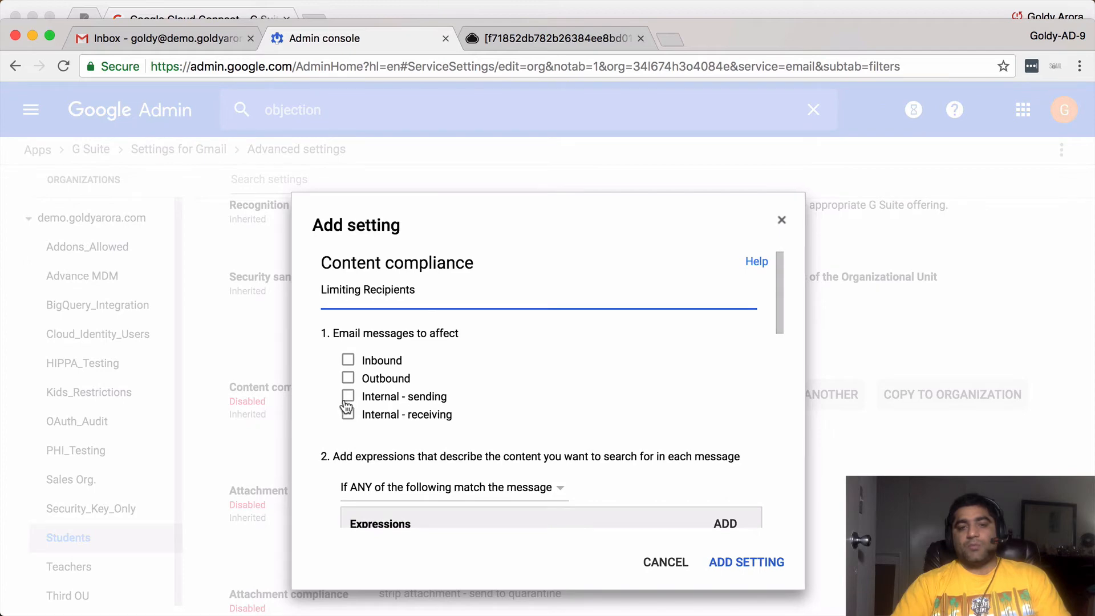
left_click(348, 380)
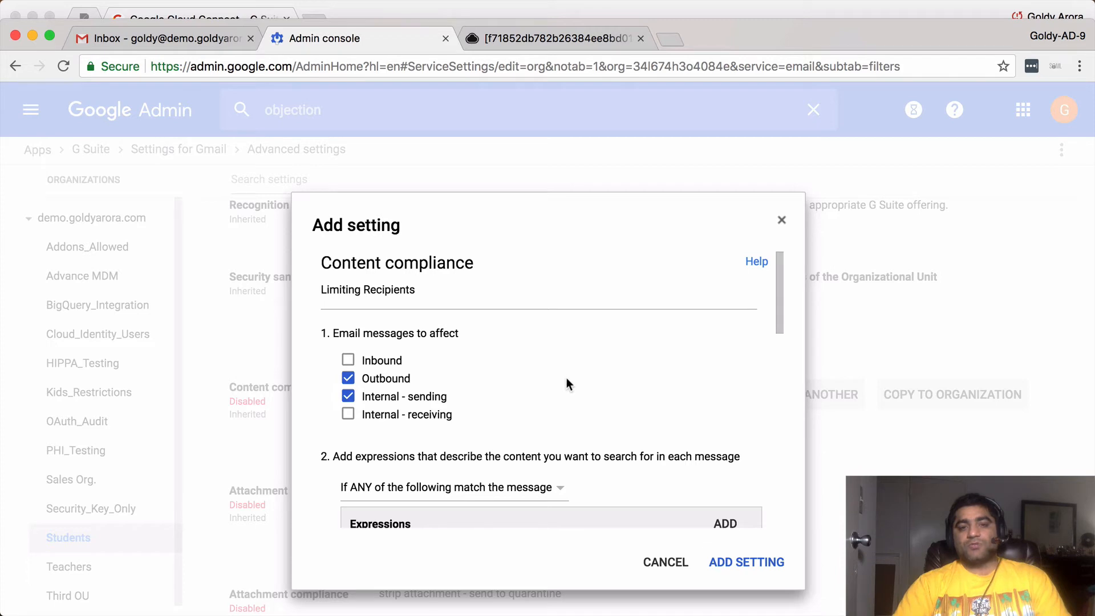
scroll(567, 378, "down", 3)
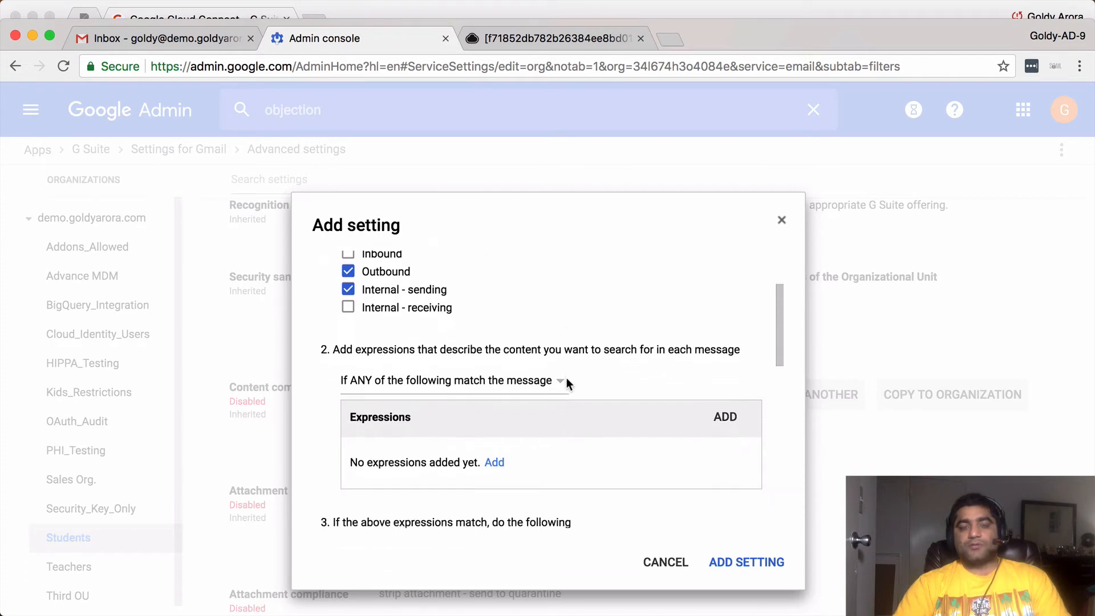
scroll(550, 344, "down", 2)
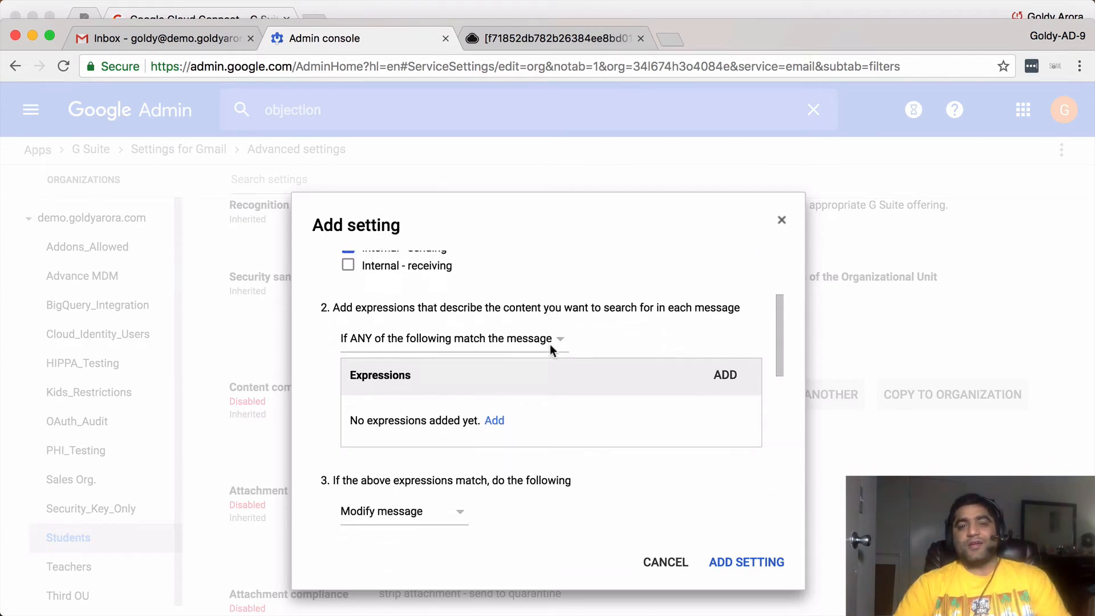
- Add an Advanced content match expression that checks the Recipients header
left_click(495, 380)
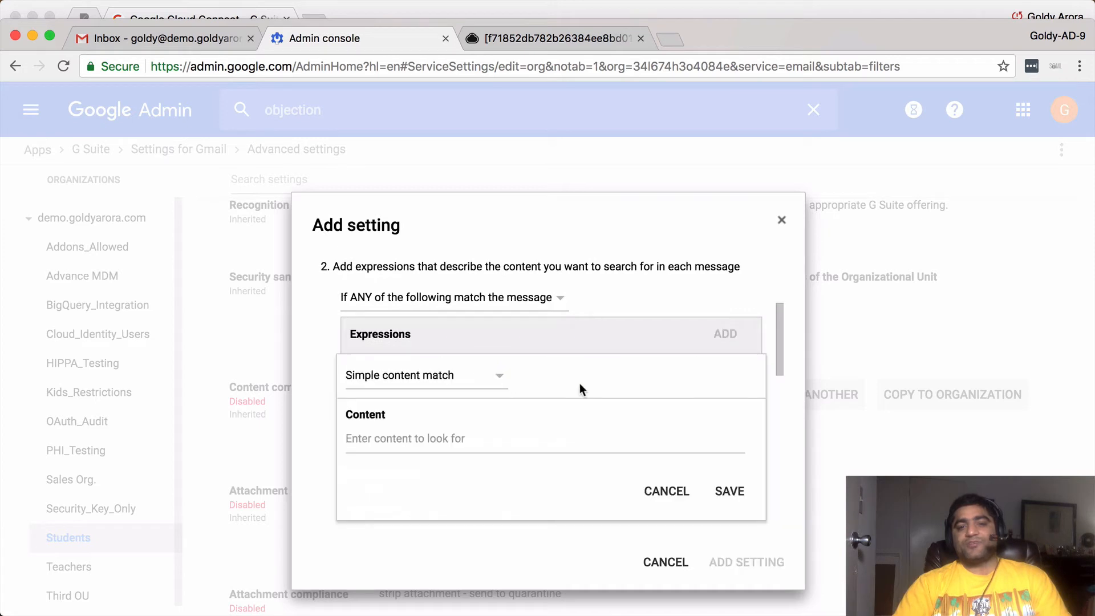
scroll(581, 383, "up", 1)
left_click(485, 395)
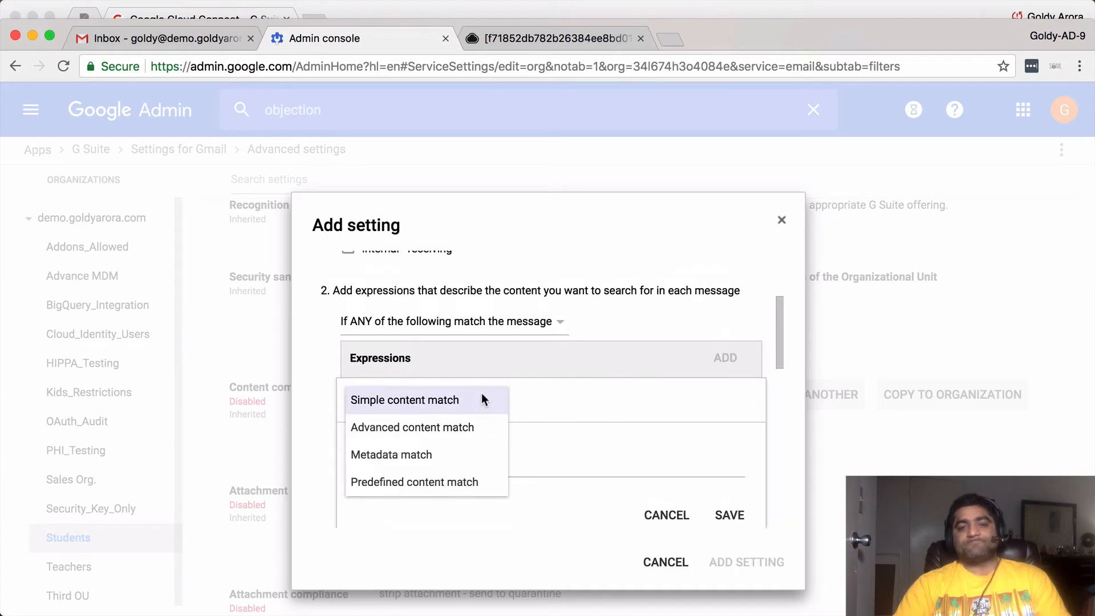
left_click(420, 435)
scroll(585, 405, "down", 3)
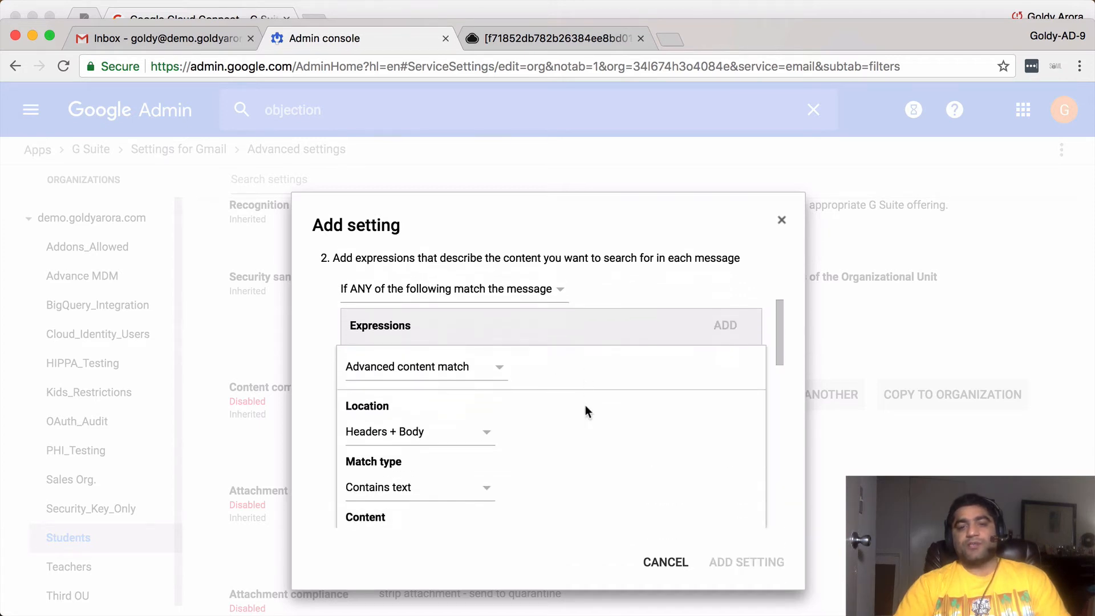
left_click(480, 338)
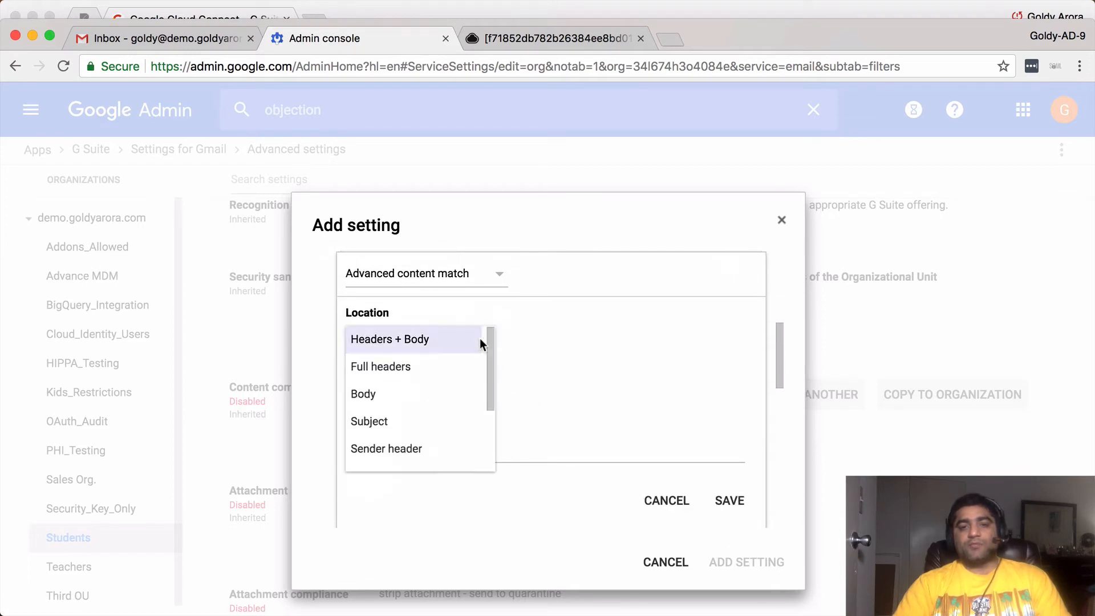
scroll(432, 403, "down", 3)
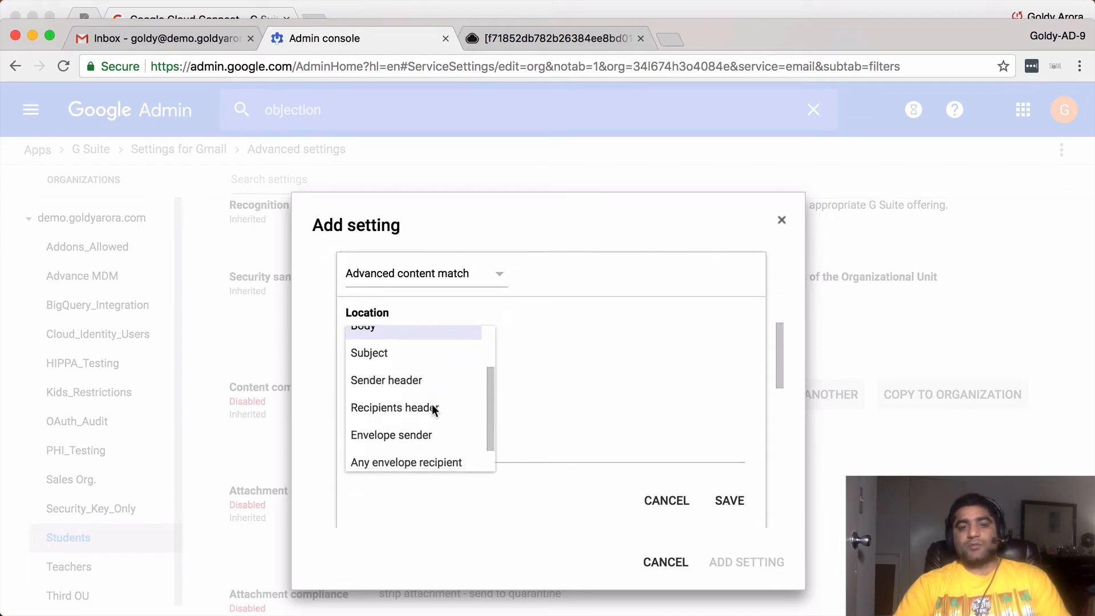
left_click(391, 407)
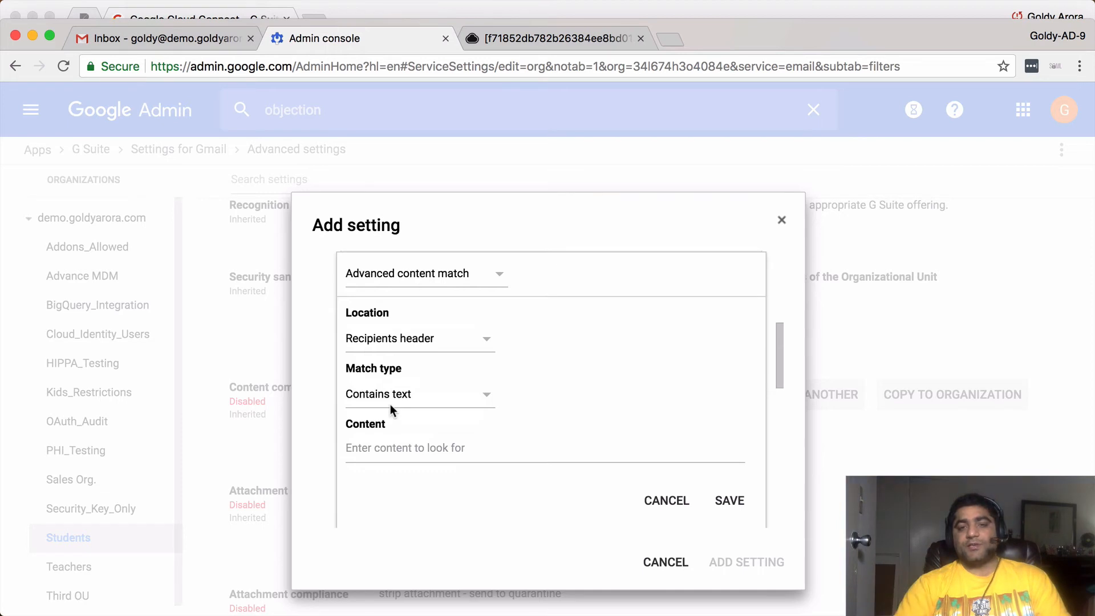
- Set the match type to Matches regex, then open a new browser tab
left_click(477, 392)
scroll(436, 441, "down", 1)
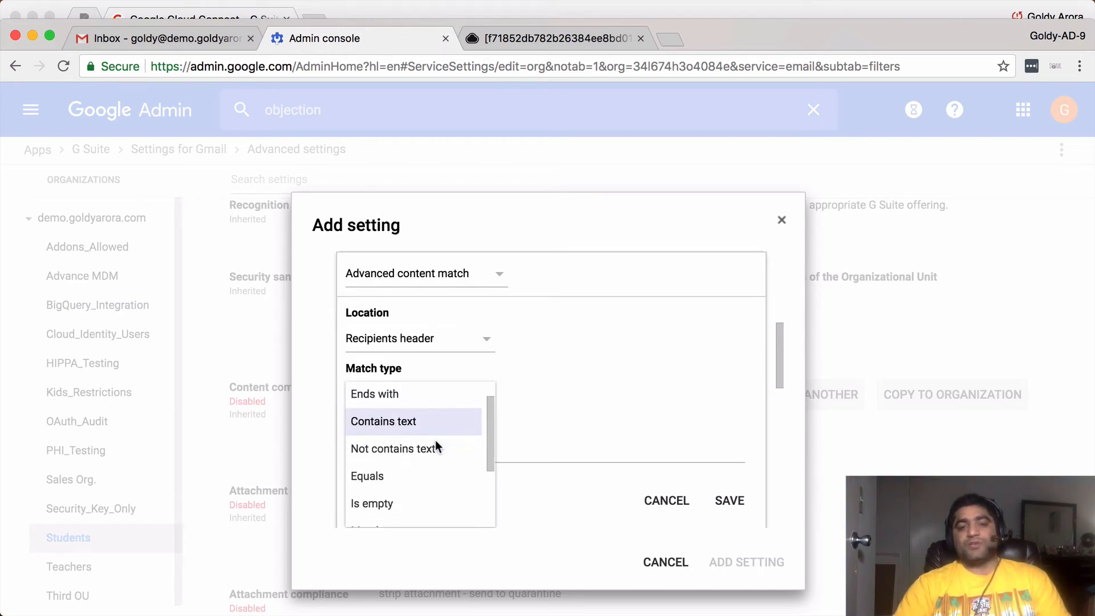
scroll(435, 441, "down", 3)
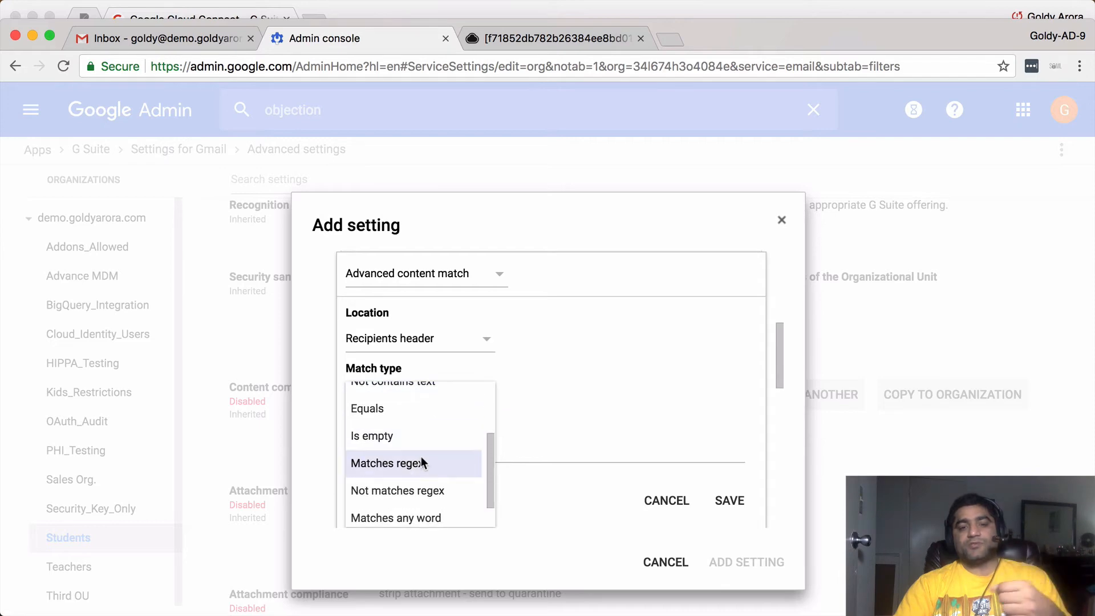
left_click(398, 462)
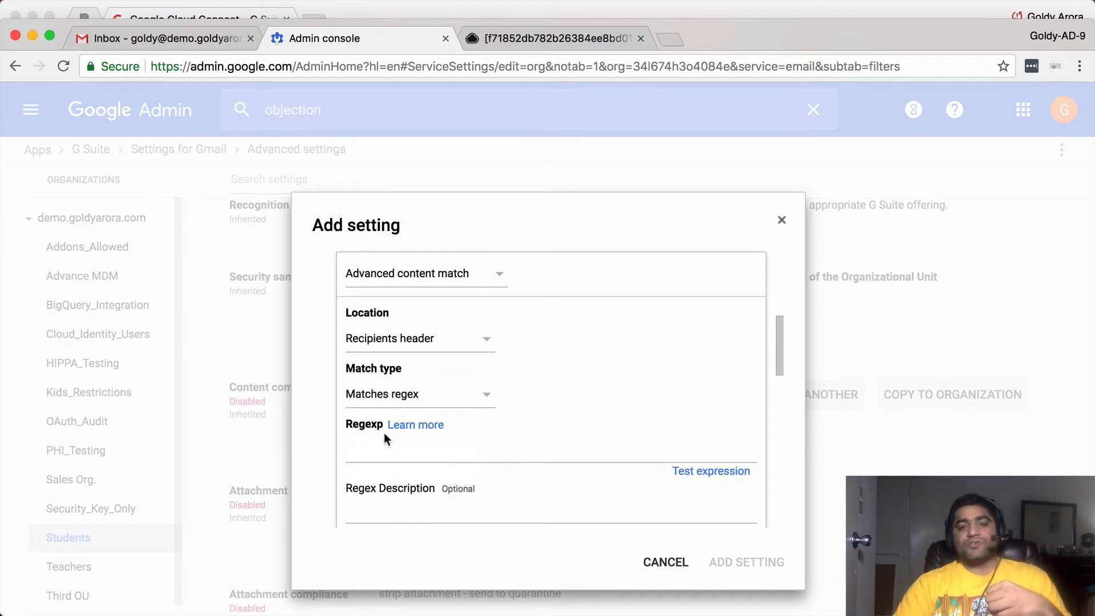
left_click(381, 450)
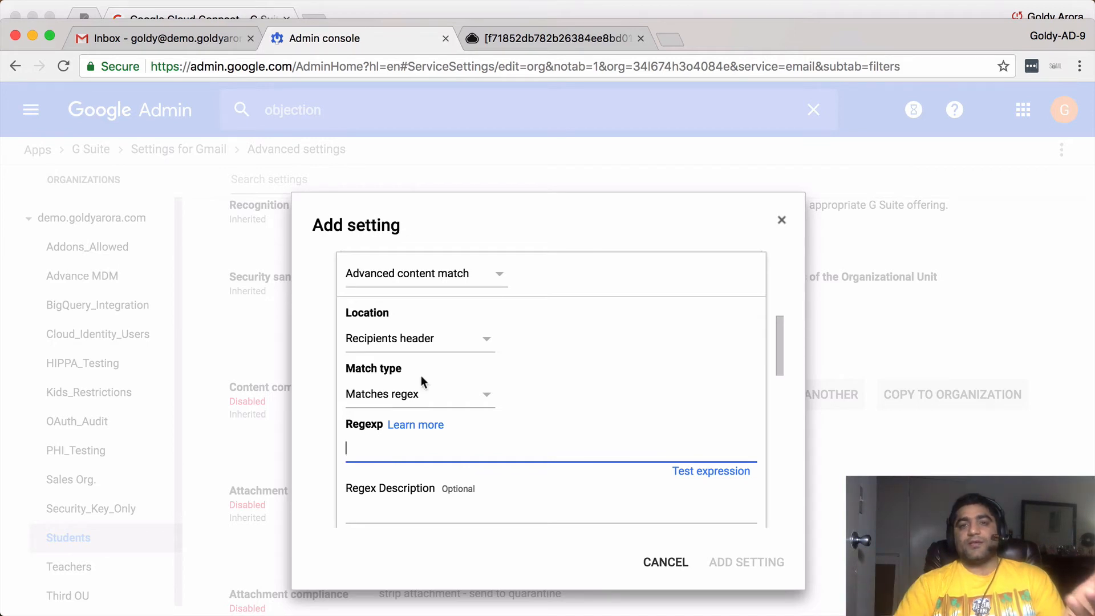
left_click(676, 40)
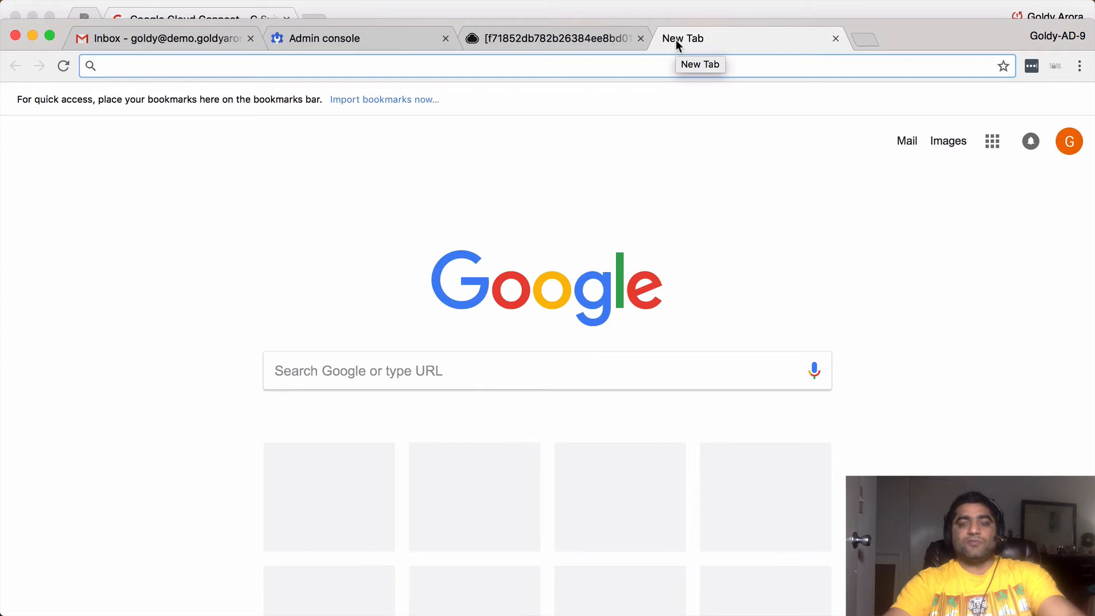
- Search 'regex for email' and select the RFC 5322 pattern on emailregex.com
type("regex for ")
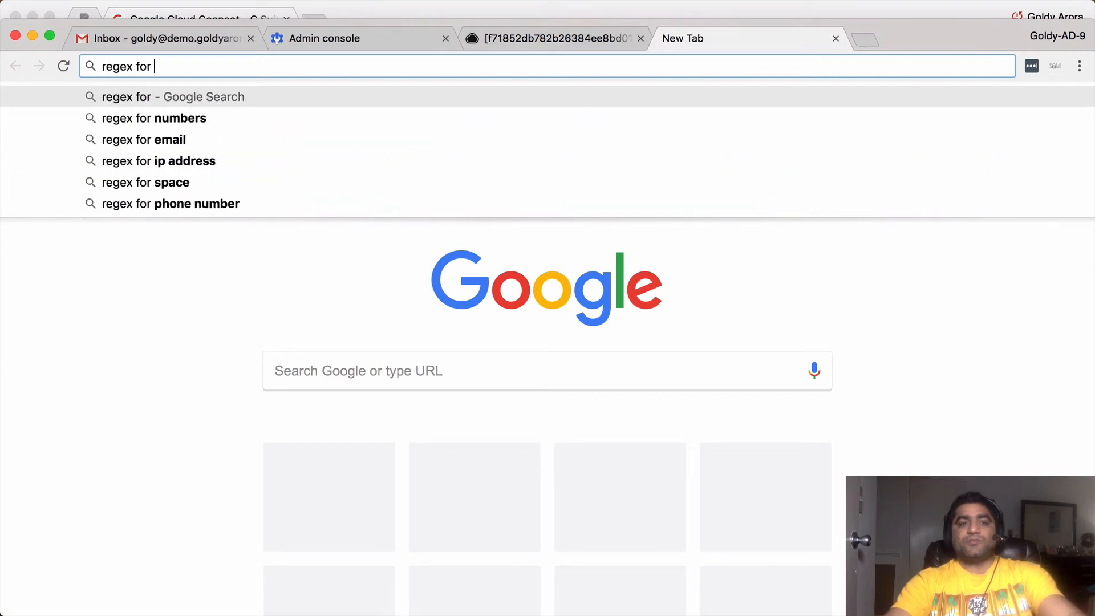
type("email")
key("Return")
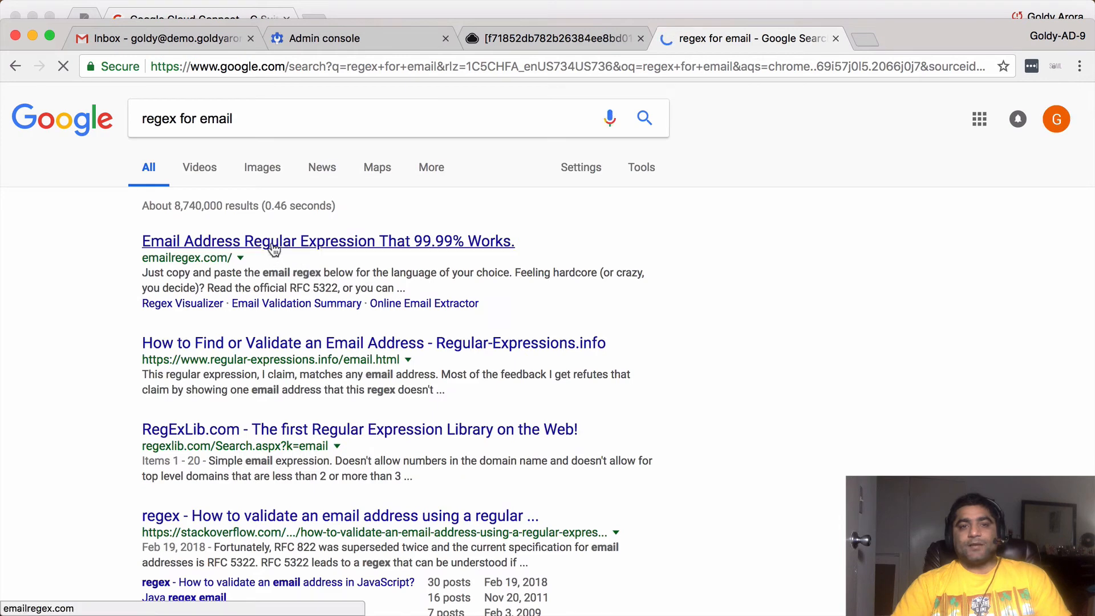
left_click(399, 248)
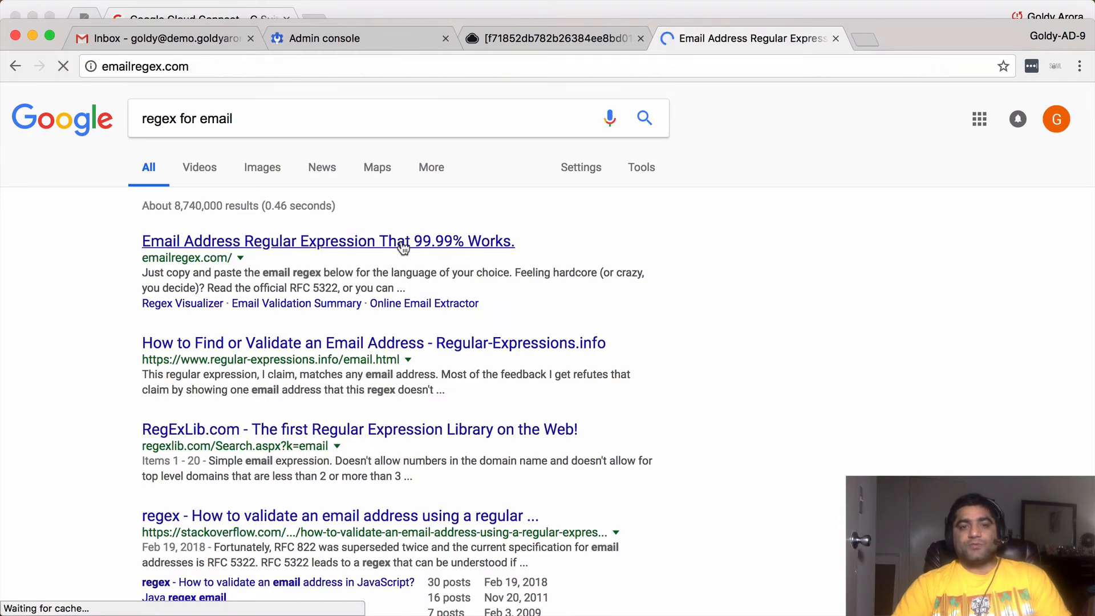
scroll(533, 265, "down", 8)
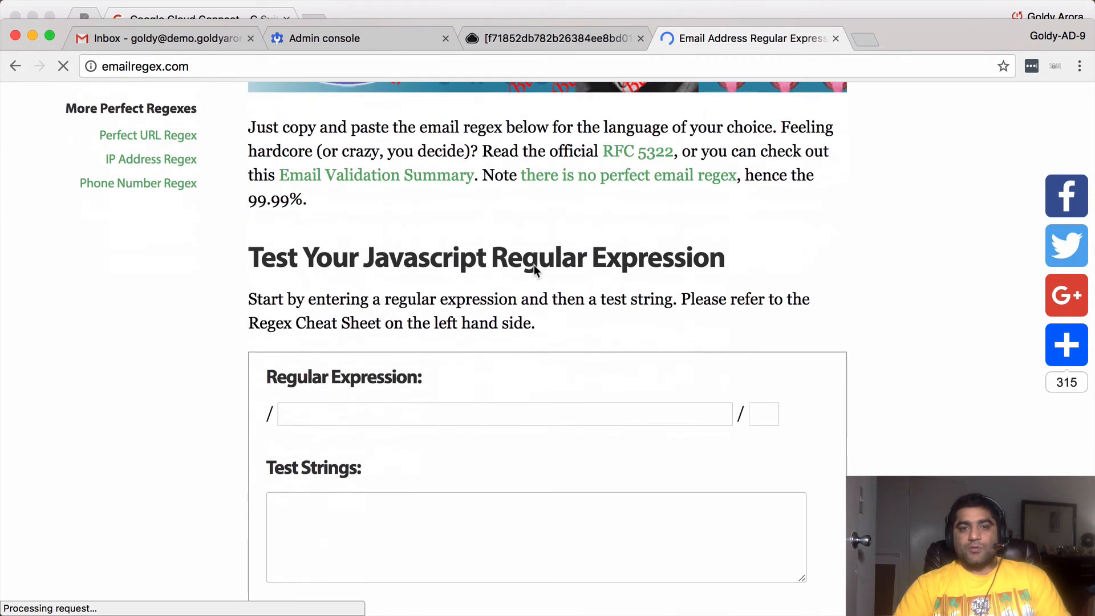
scroll(533, 265, "down", 8)
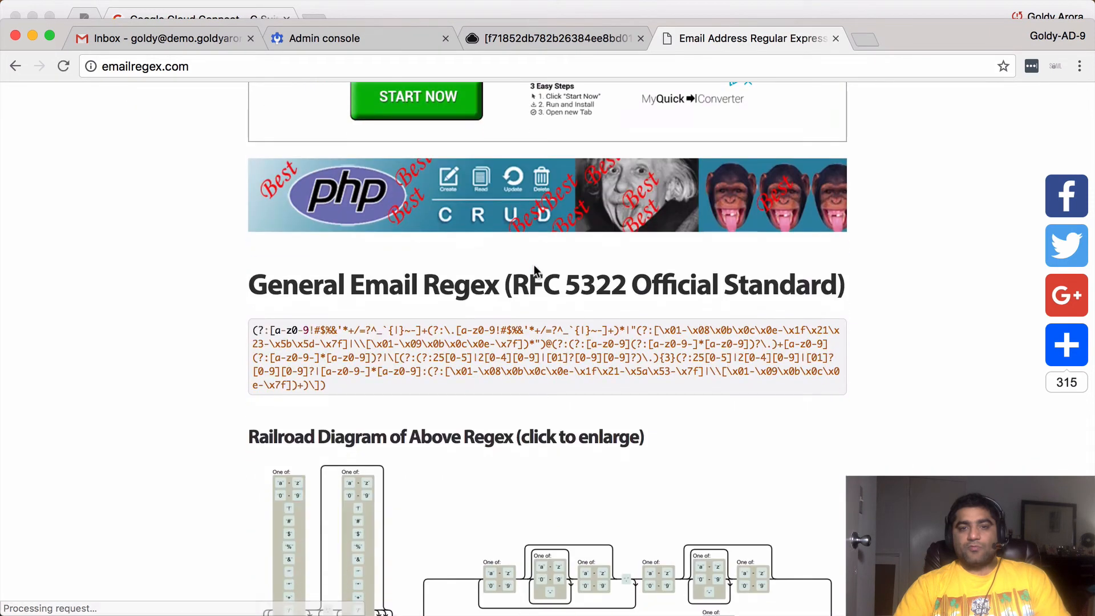
mouse_move(369, 339)
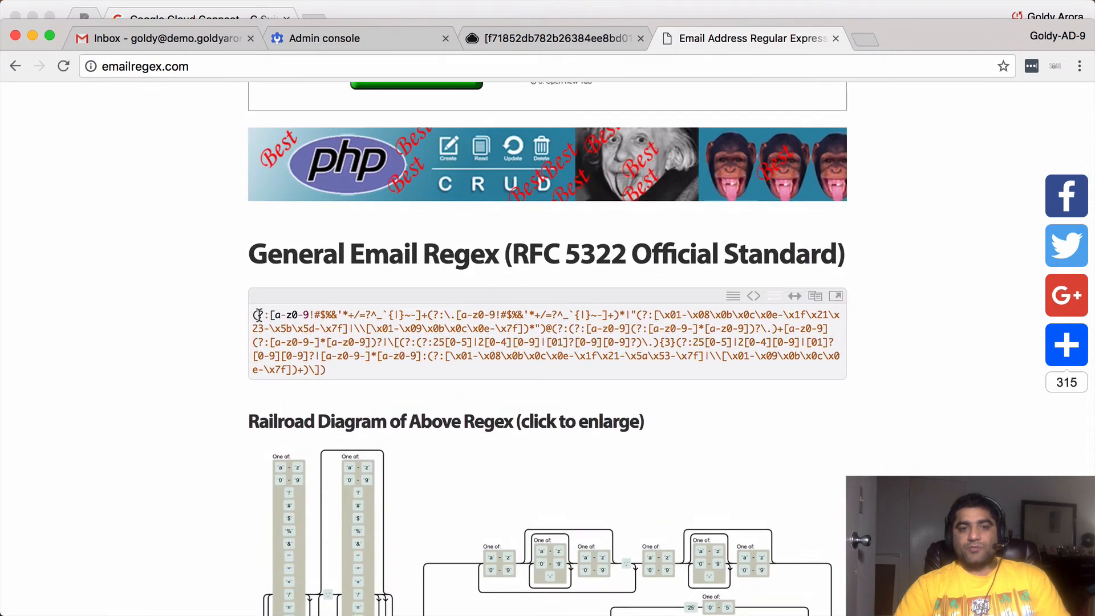
left_click_drag(254, 314, 336, 371)
- Copy the RFC 5322 regex and paste it into the rule's Regexp field
right_click(325, 342)
left_click(349, 377)
key("super+2")
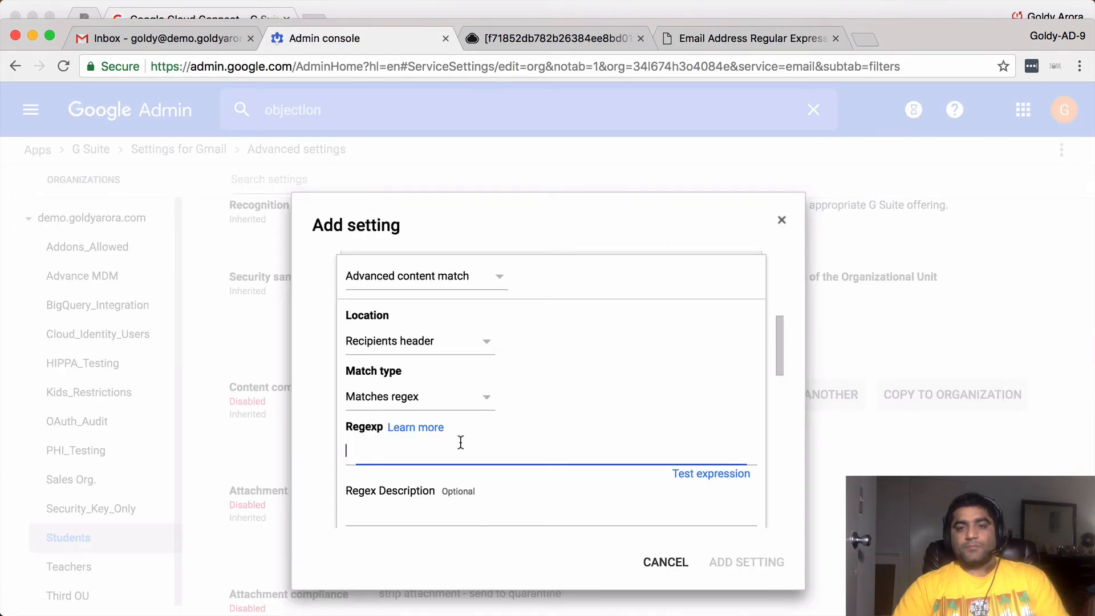
scroll(528, 330, "up", 1)
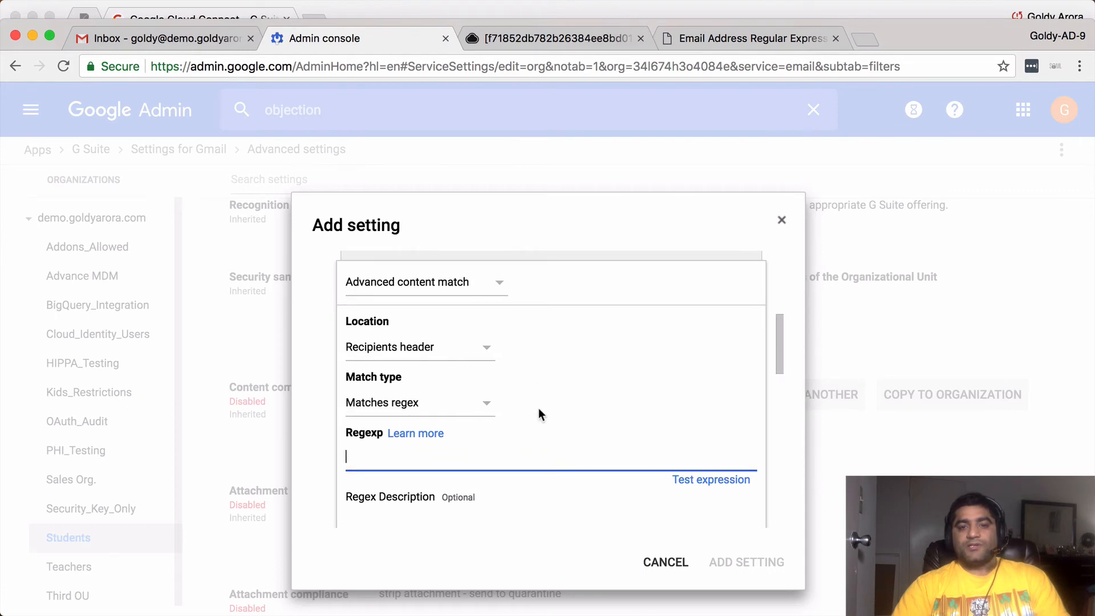
right_click(495, 457)
left_click(565, 473)
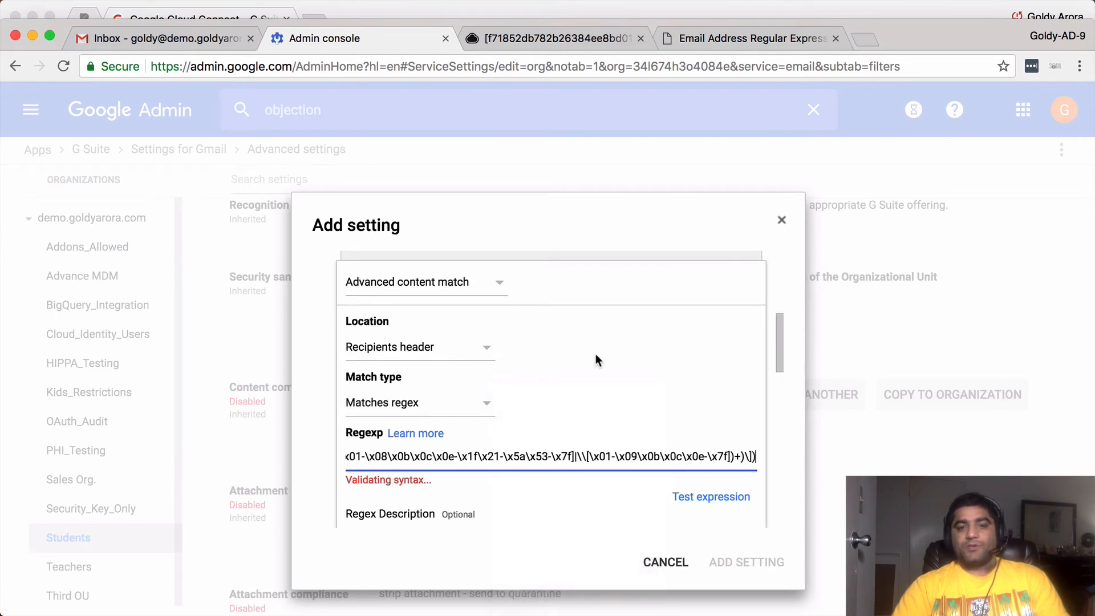
- Validate the regex, clear the sample test address, and set minimum match count to 2
scroll(595, 360, "down", 3)
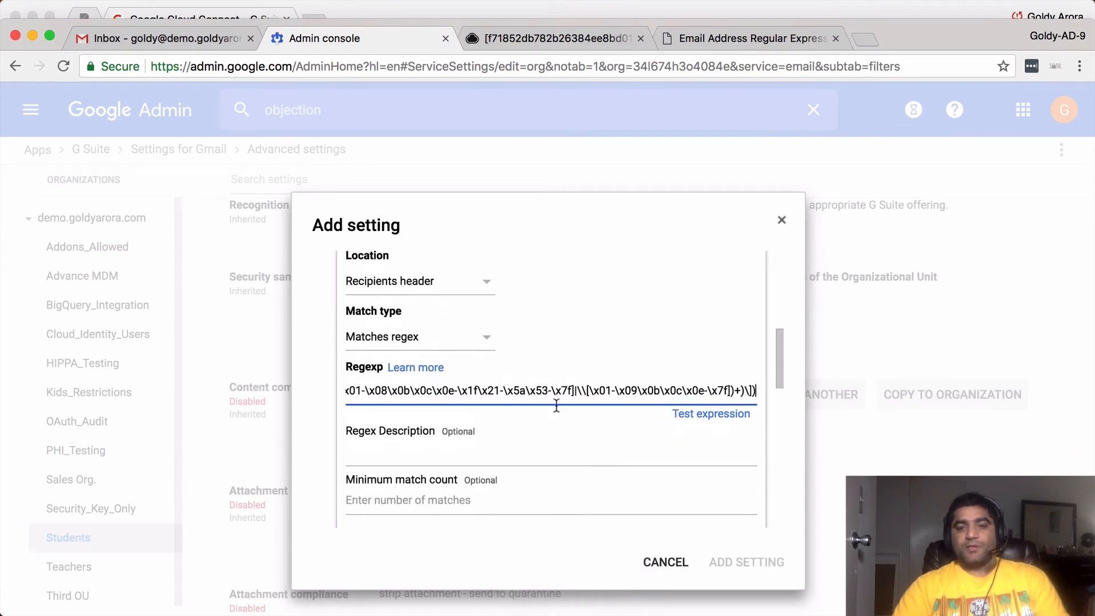
left_click(678, 427)
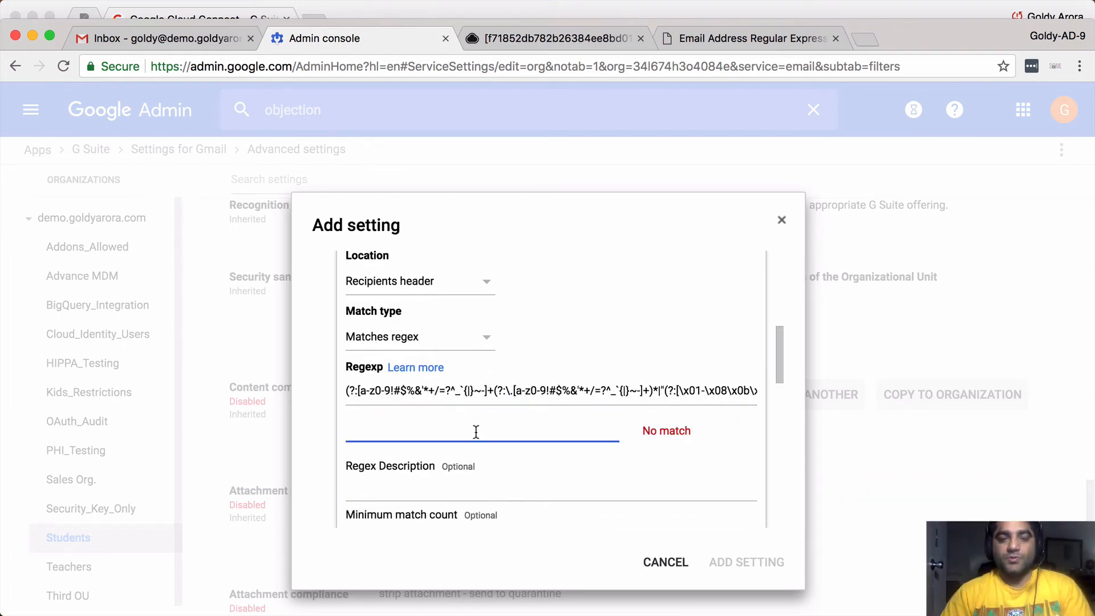
type("e")
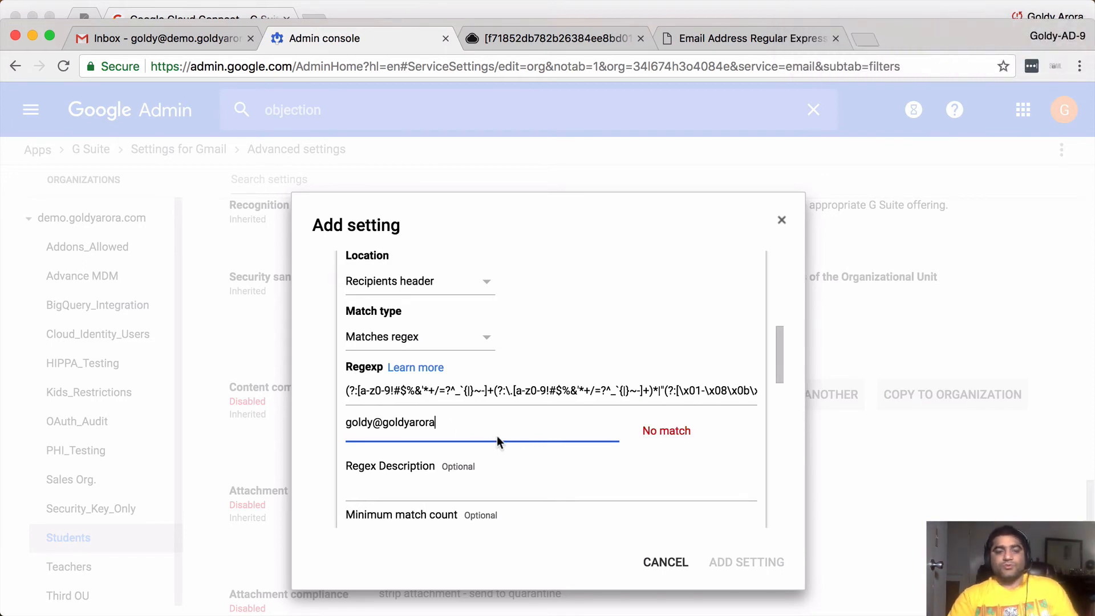
key("super+a")
key("BackSpace")
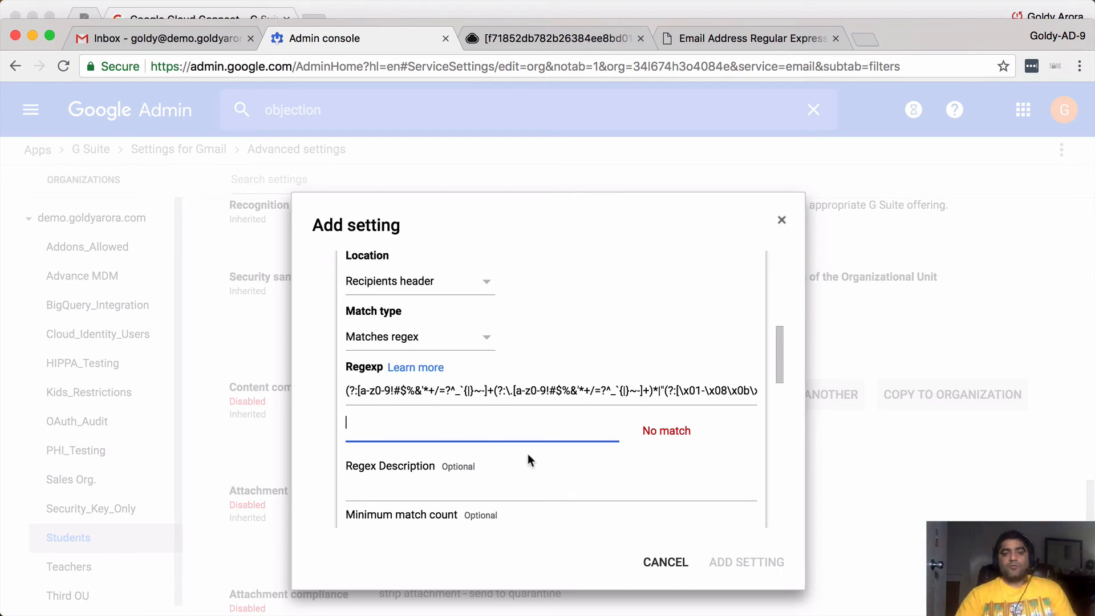
scroll(528, 453, "up", 1)
scroll(528, 453, "down", 2)
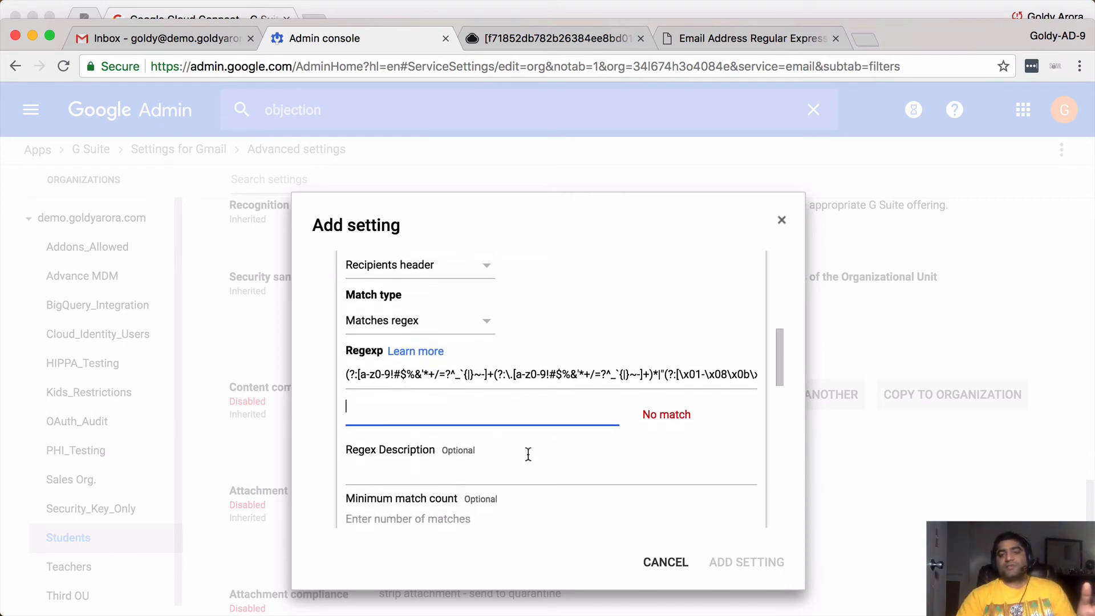
scroll(528, 457, "down", 2)
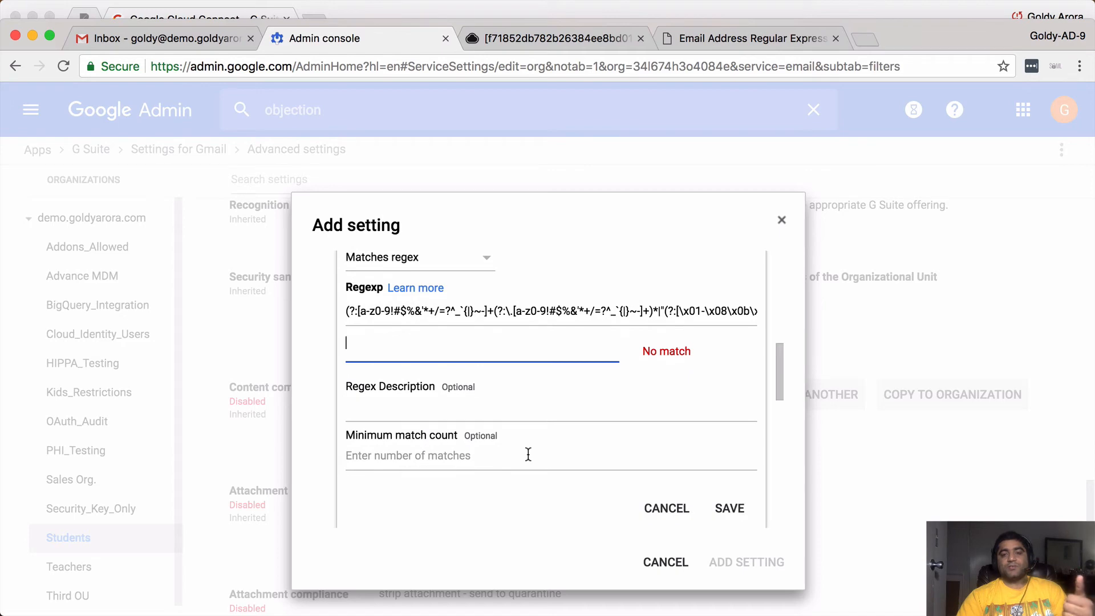
left_click(468, 459)
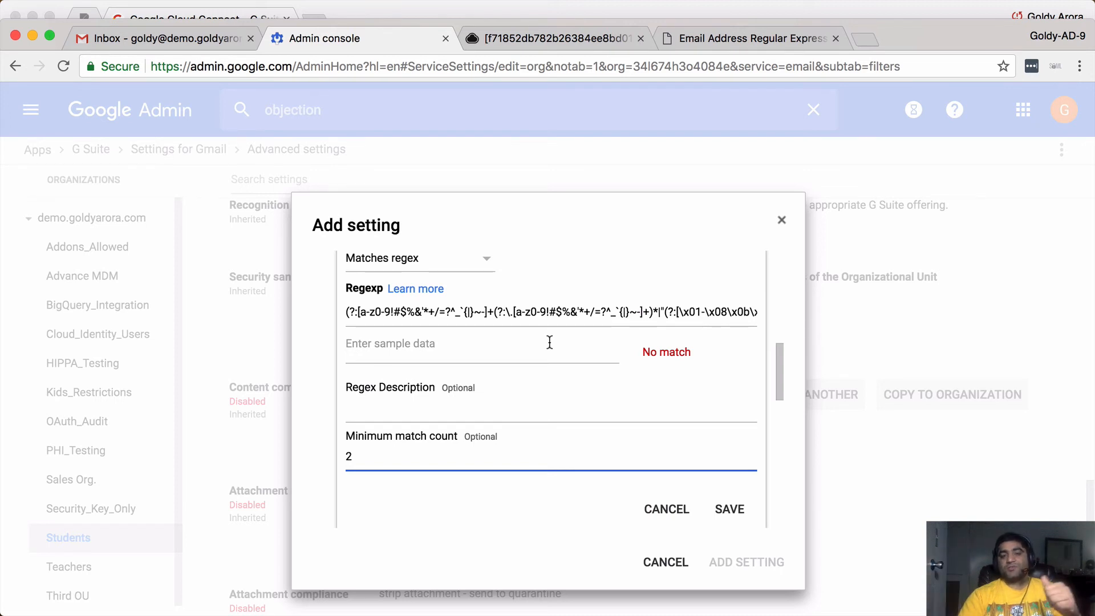
- Save the condition and reject matches with notice 'Please don't send to the whole world.'
left_click(731, 509)
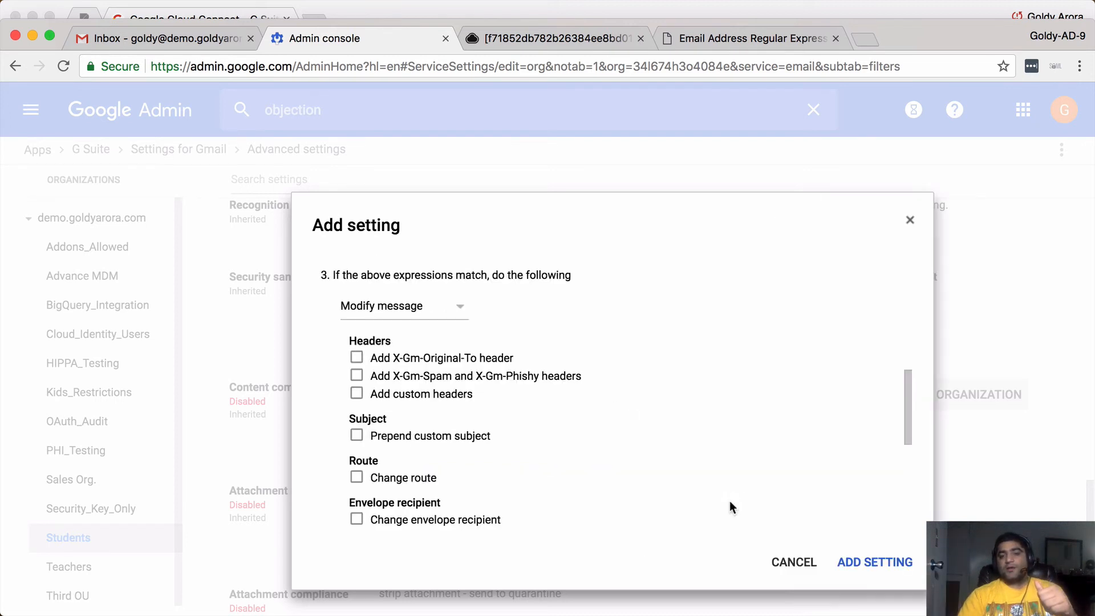
scroll(624, 447, "up", 1)
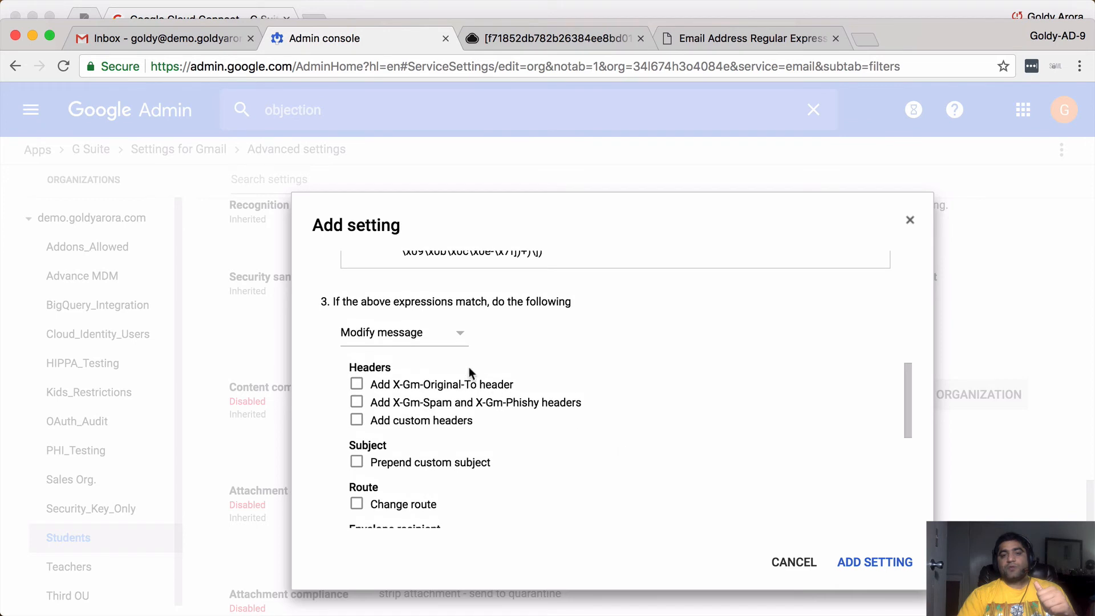
left_click(447, 336)
left_click(416, 361)
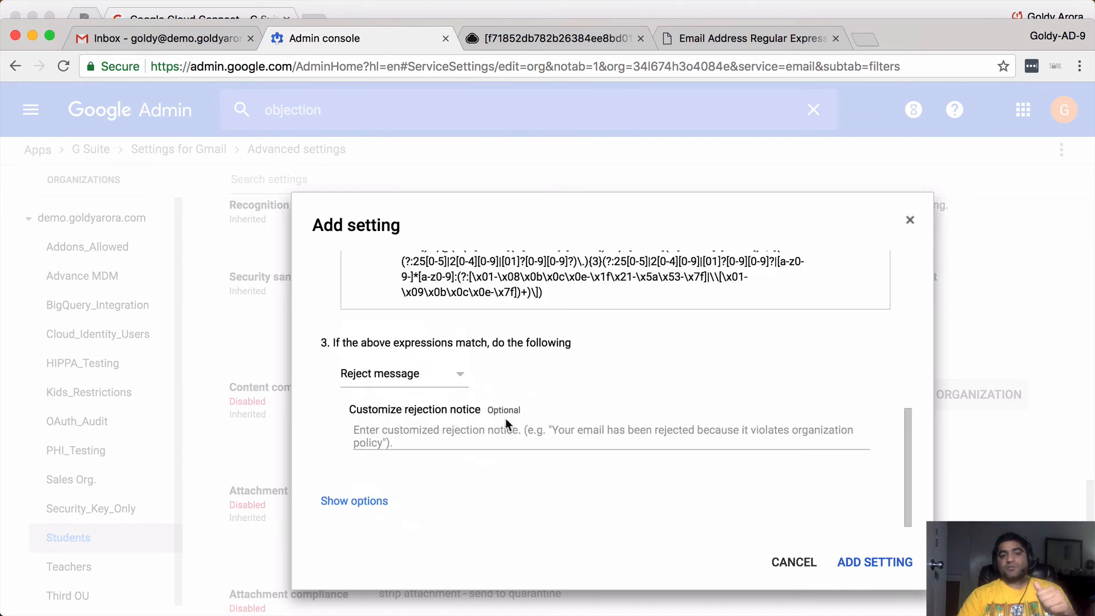
left_click(490, 436)
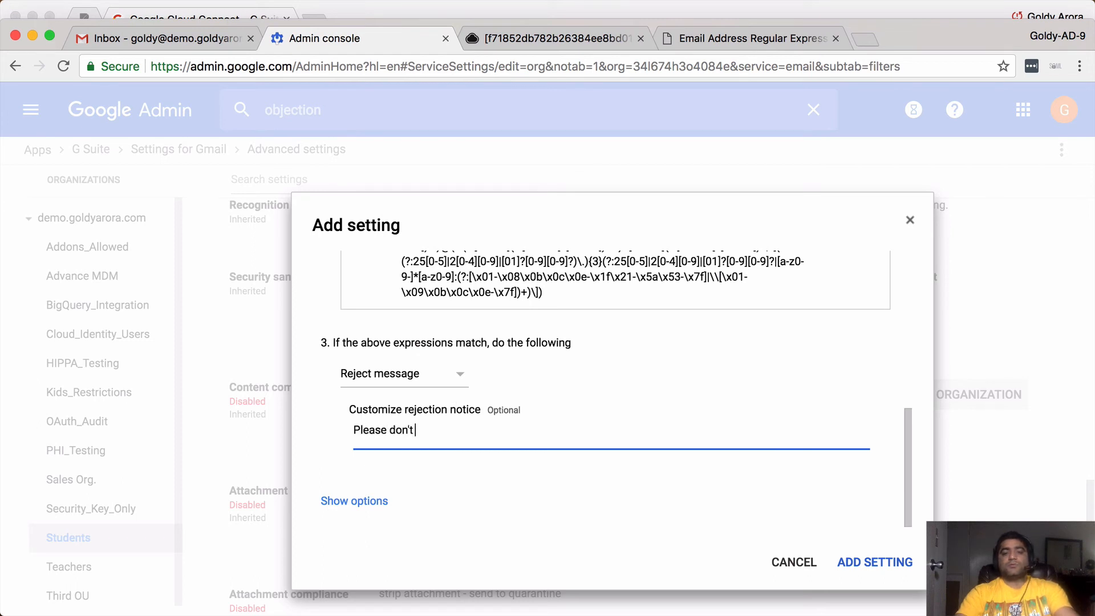
type("Please don't send to the whole world.")
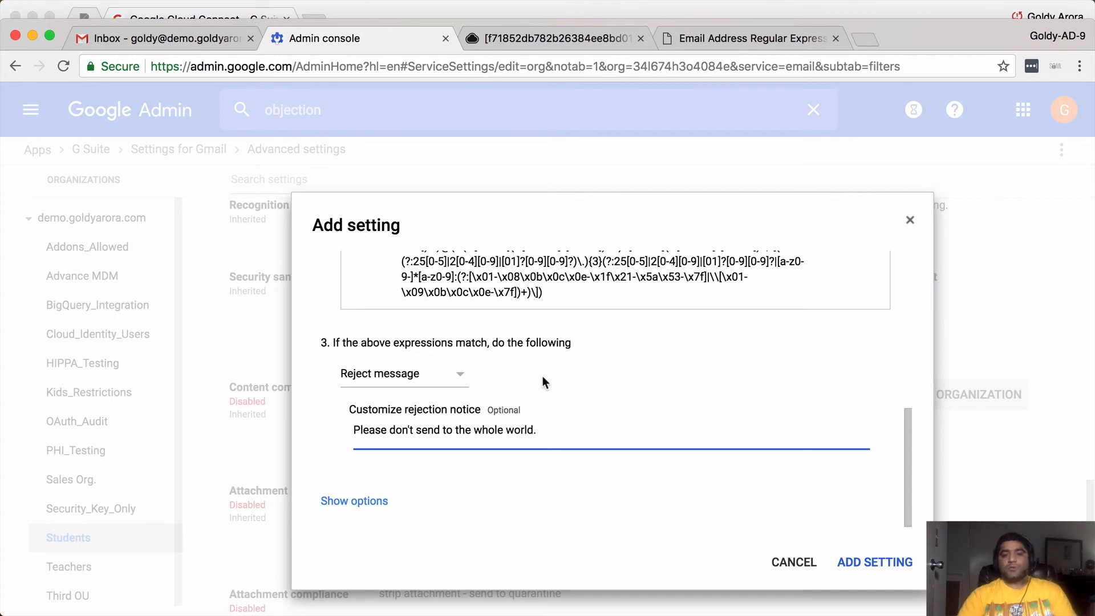
- Review the extra options, then add and save the Students content compliance setting
left_click(376, 501)
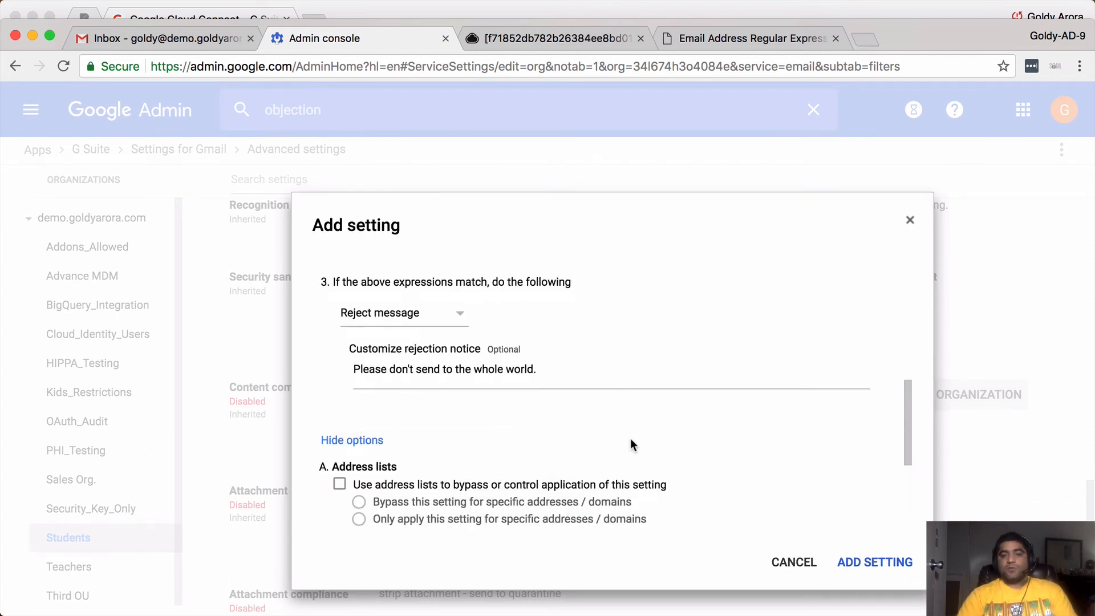
scroll(630, 438, "down", 4)
scroll(614, 464, "down", 2)
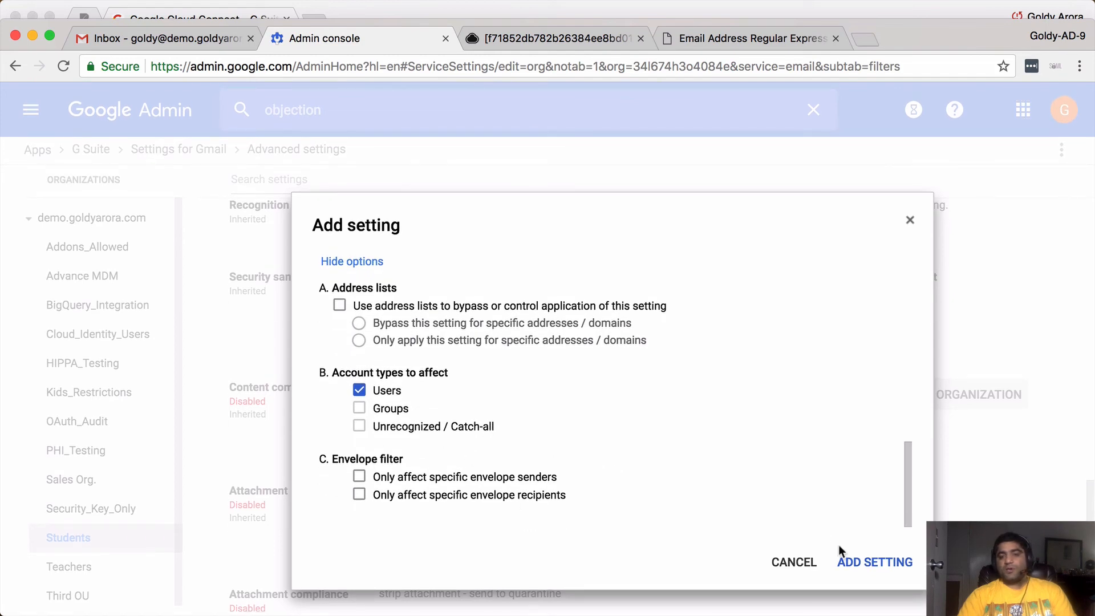
left_click(860, 562)
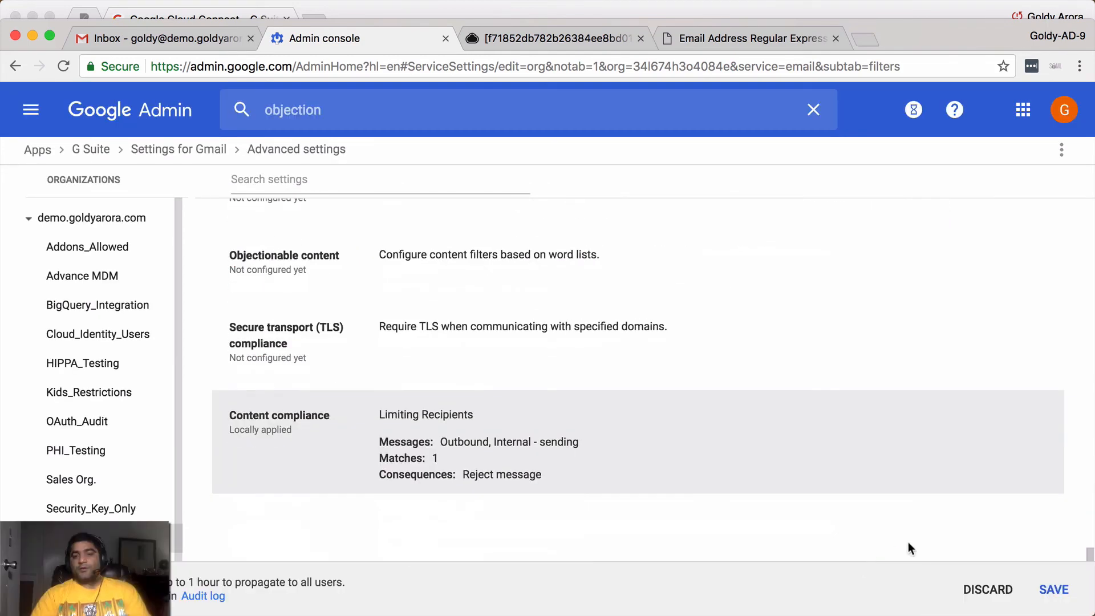
left_click(1052, 590)
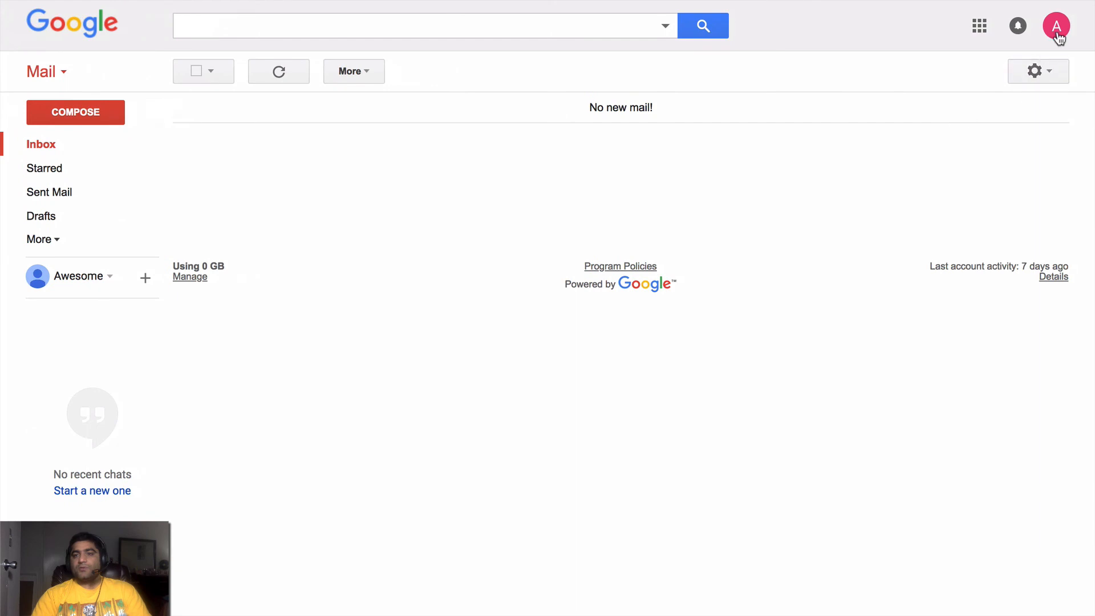
left_click(1059, 37)
- Start a new message and enter a single To recipient
left_click(647, 210)
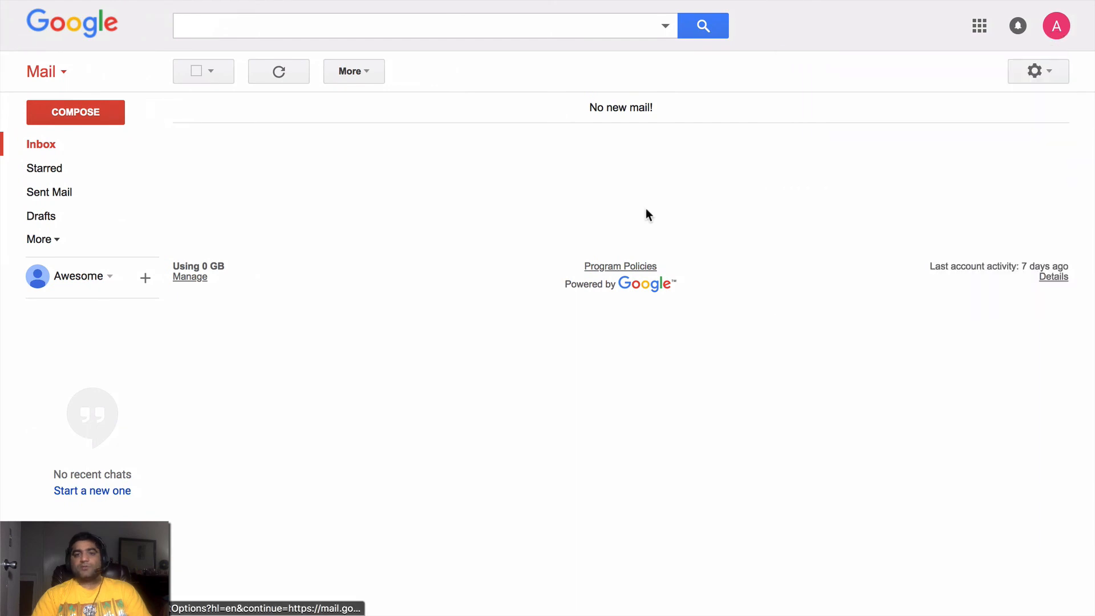
left_click(107, 110)
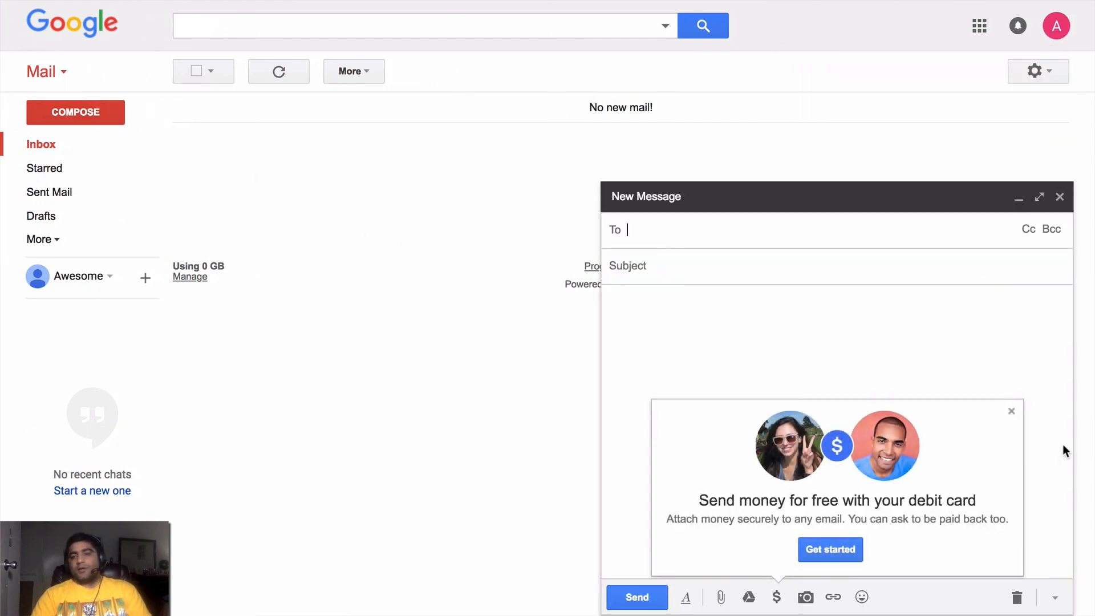
left_click(1012, 412)
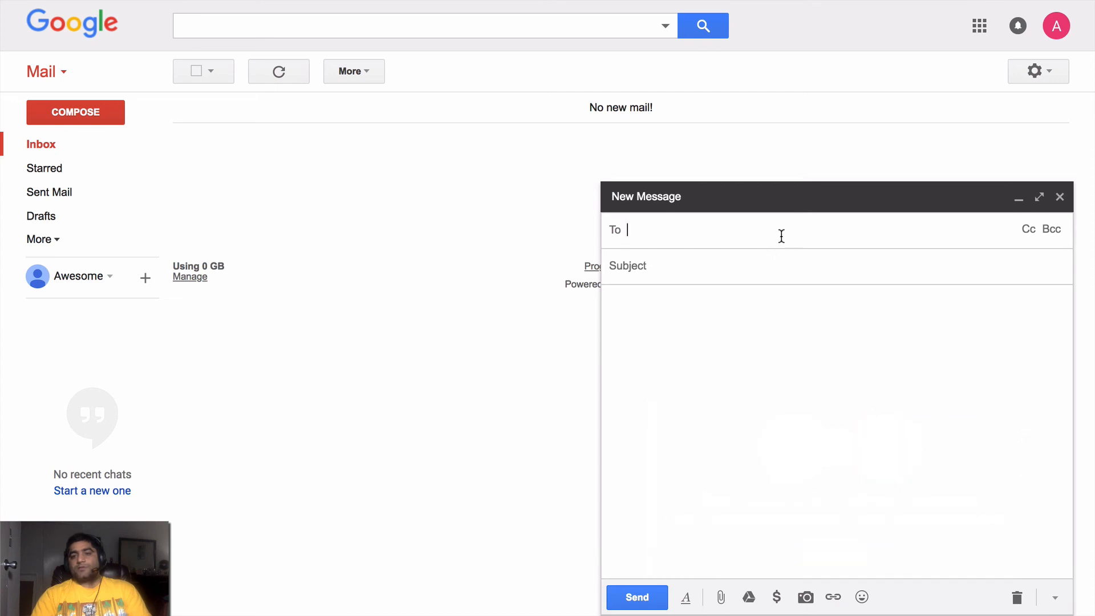
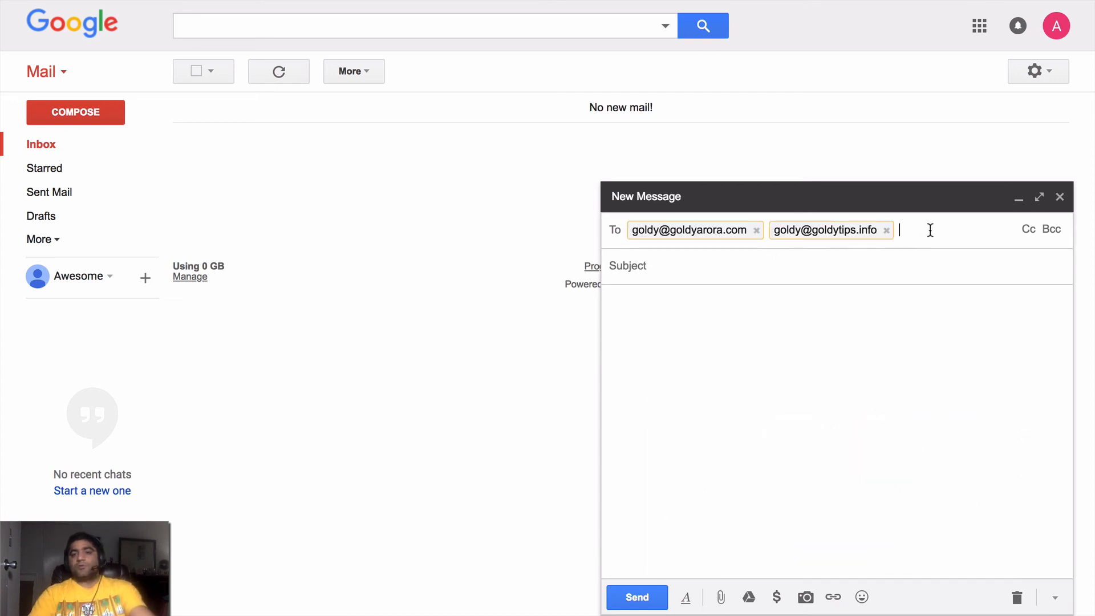
left_click(887, 230)
- Add one Cc and one Bcc recipient, subject 'sent with 3', and send it
left_click(1031, 232)
type("ega")
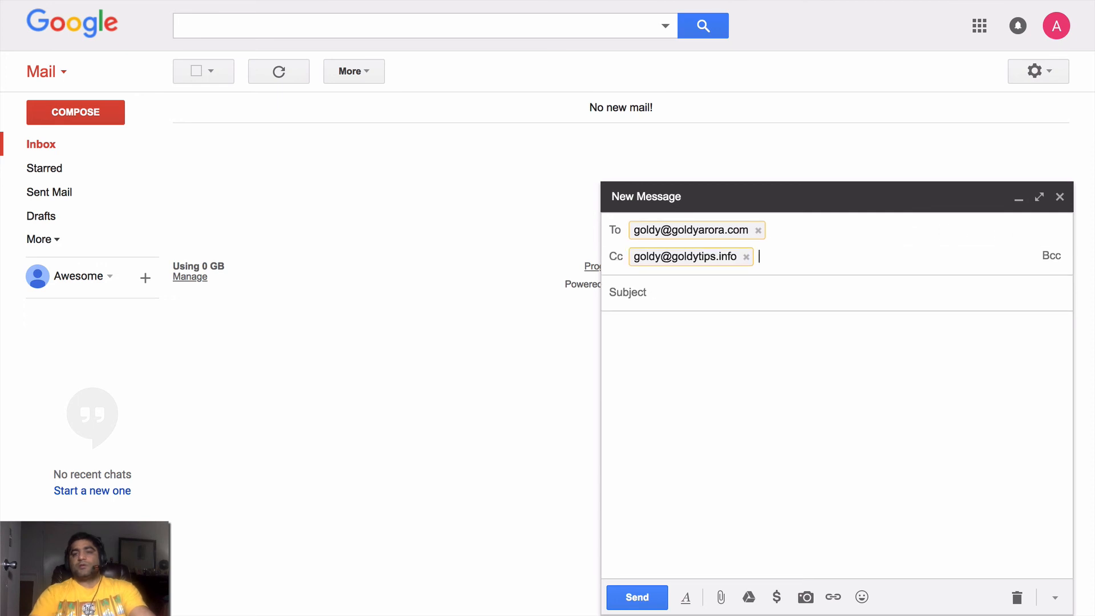
left_click(1051, 255)
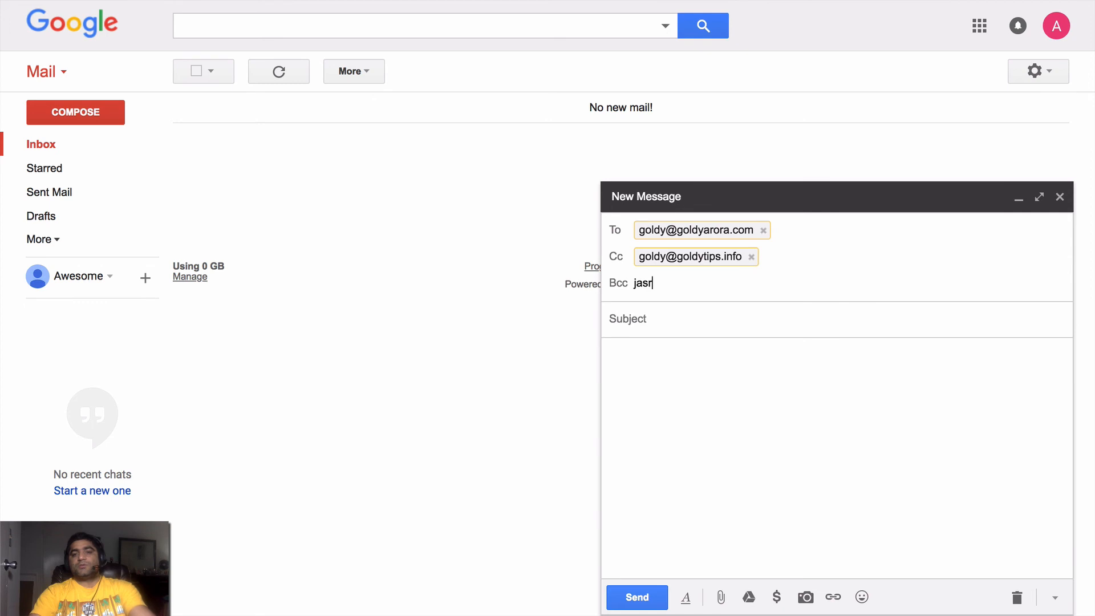
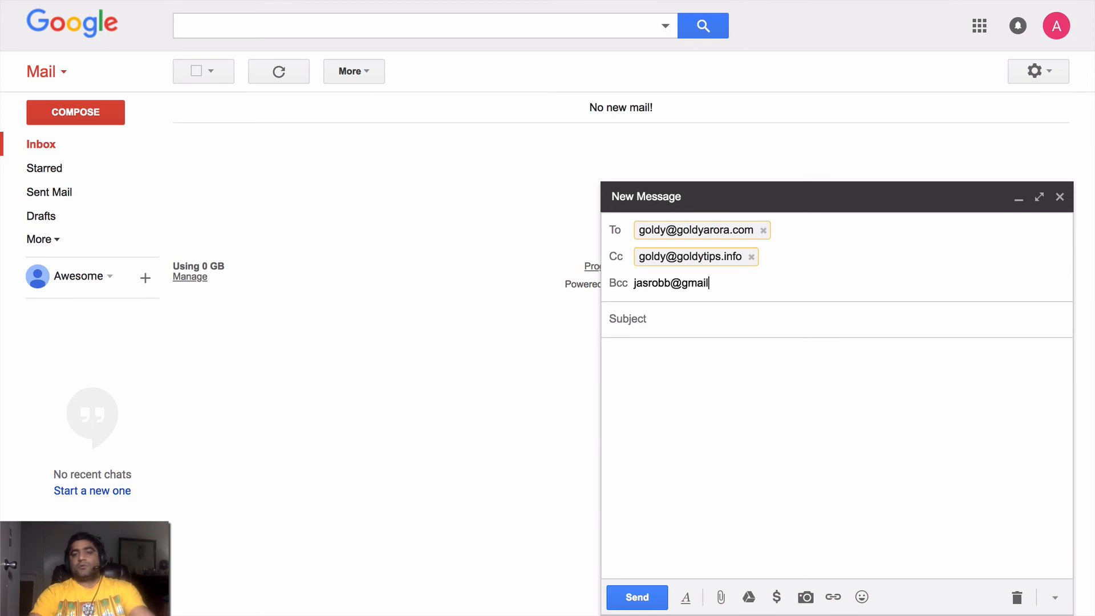
key("Return")
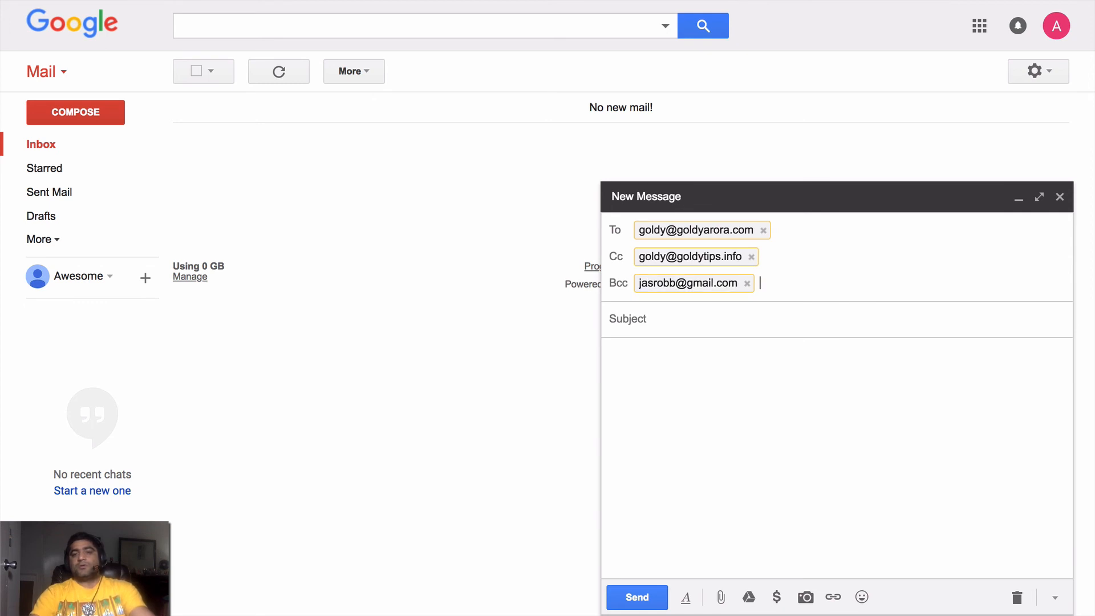
left_click(982, 312)
type("sent with 3")
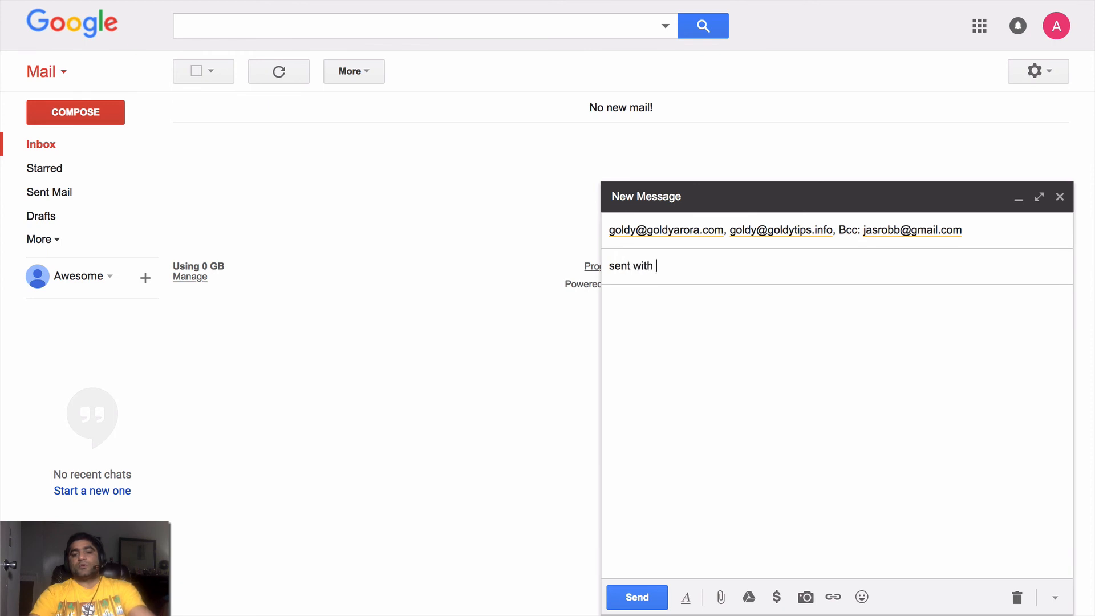
left_click(653, 597)
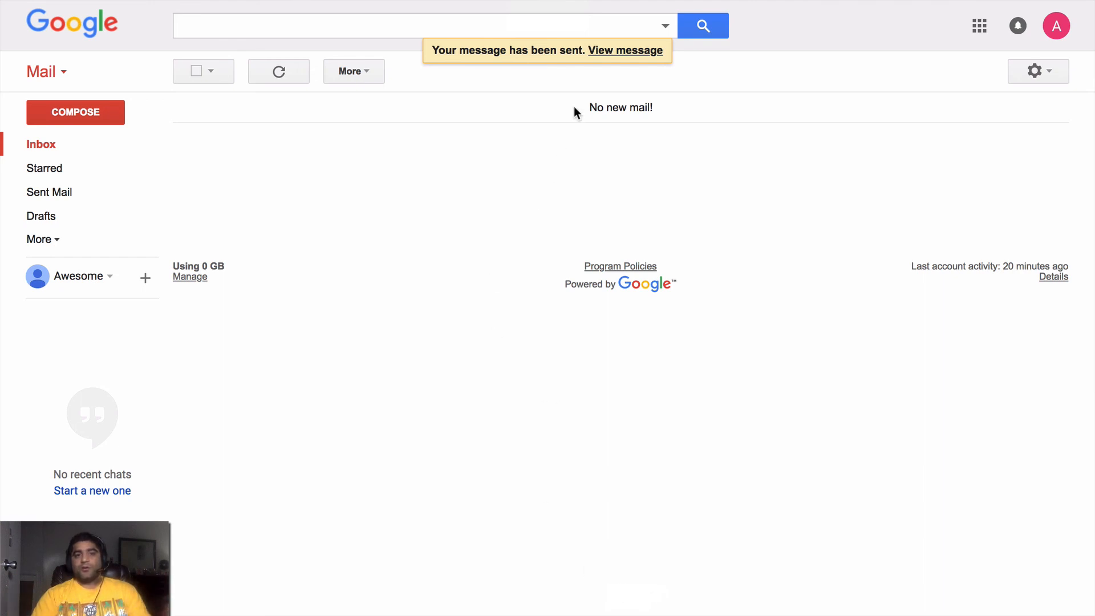
left_click(268, 80)
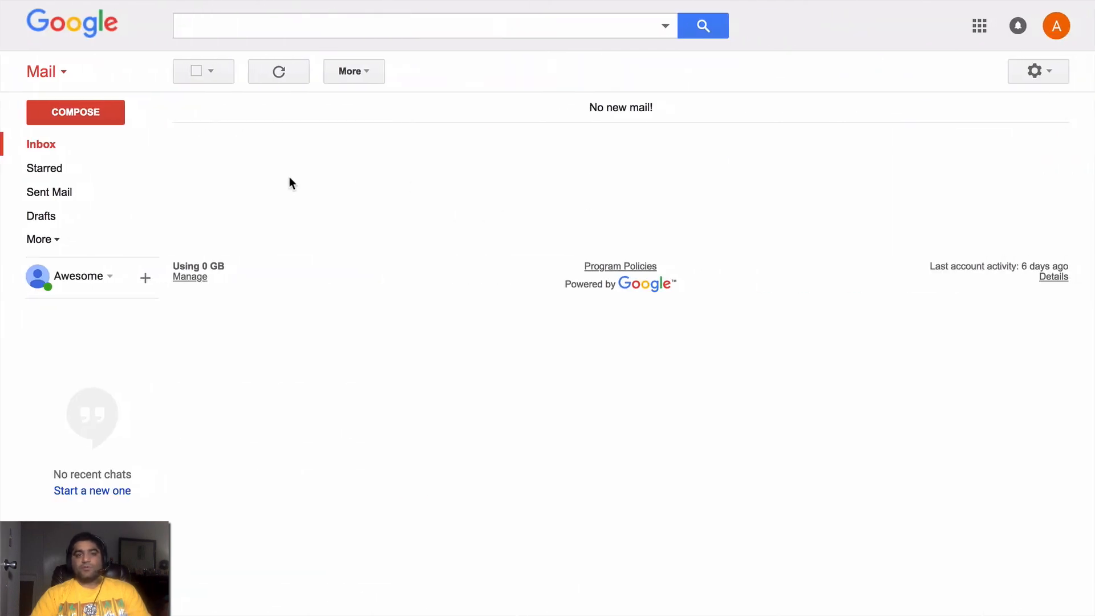
- Confirm the student account is signed in and address a new message to one To and one Cc recipient
left_click(1056, 26)
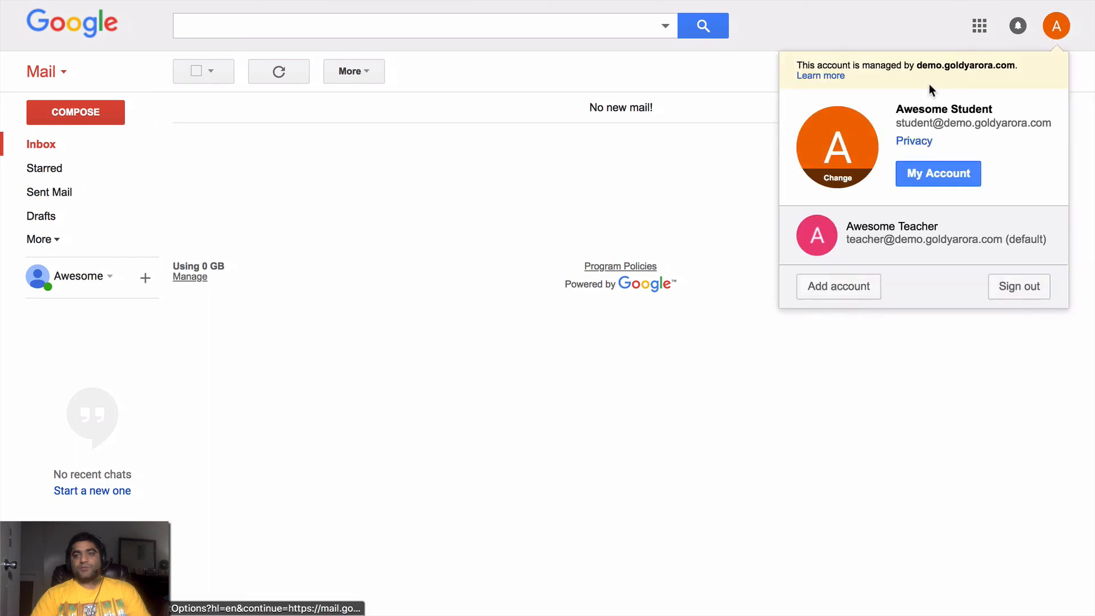
left_click(648, 207)
left_click(88, 114)
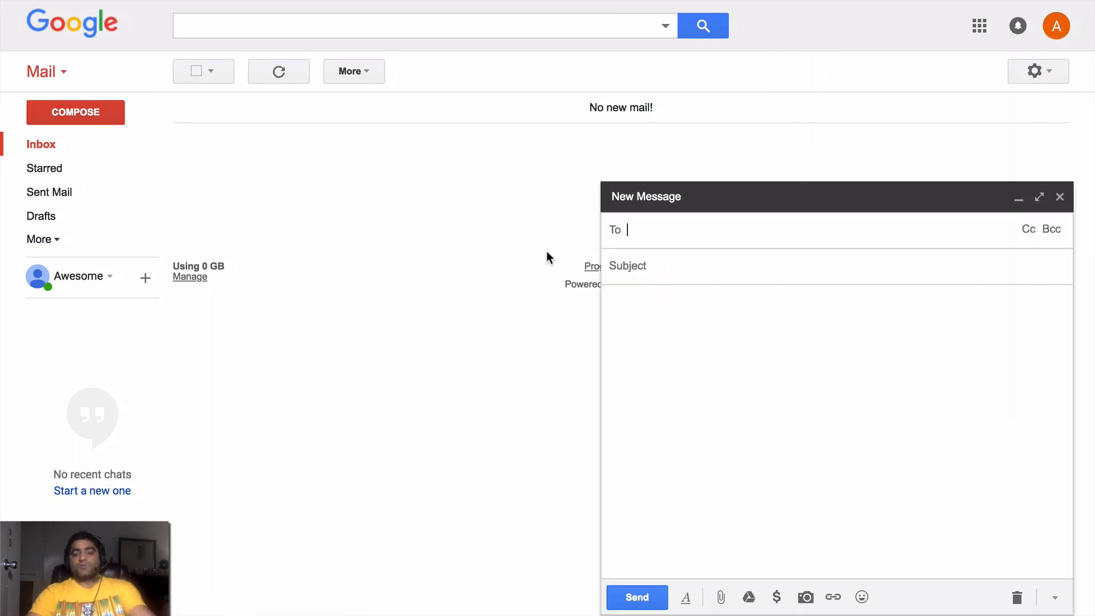
type("gol")
key("Return")
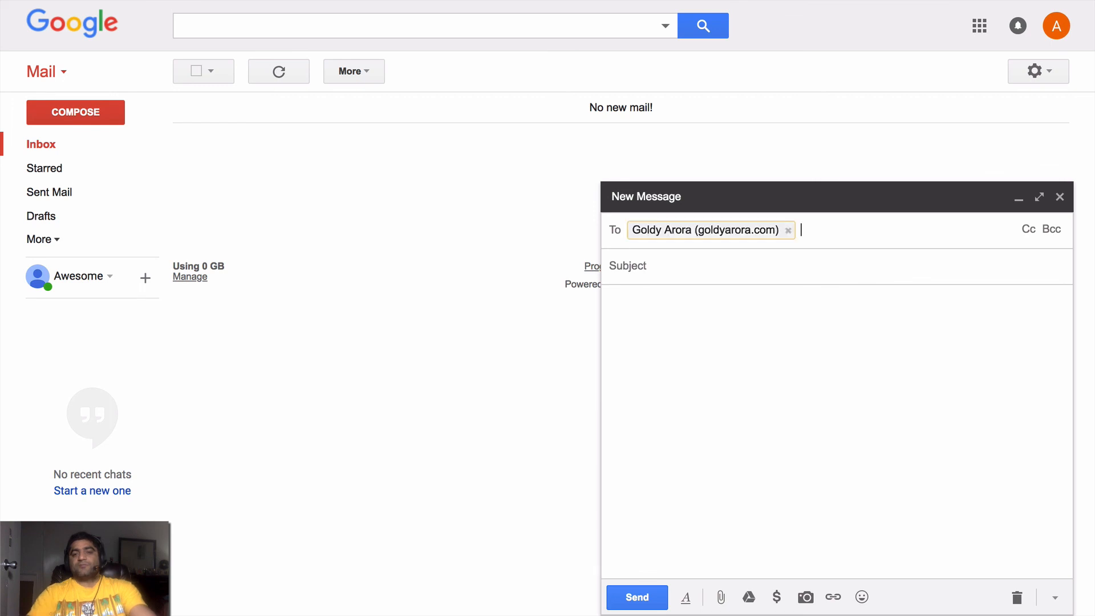
left_click(1026, 229)
type("eg")
key("Return")
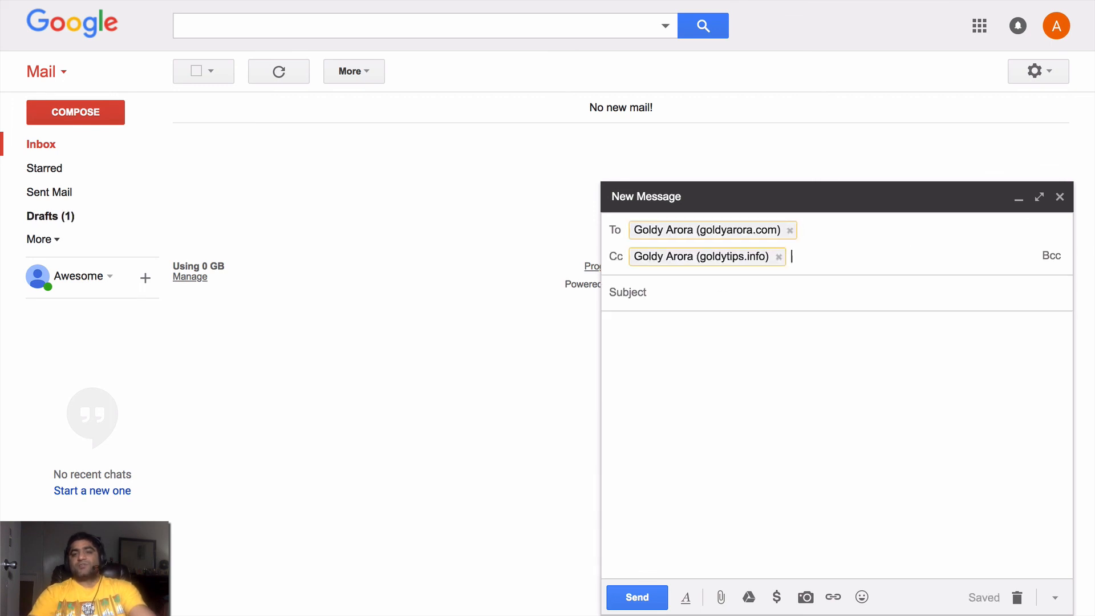
- Add a Bcc recipient, set the subject 'sent with 3 - by student', and send the message
left_click(1051, 256)
type("jsro")
key("BackSpace")
key("BackSpace")
key("BackSpace")
type("as")
key("Return")
key("Tab")
type("sent wi")
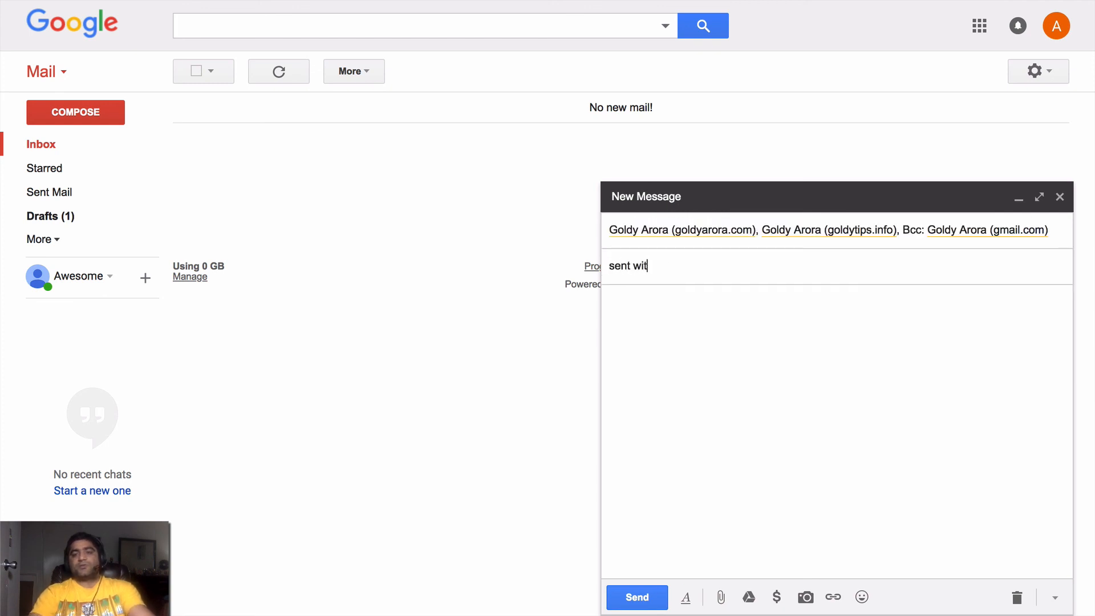
type("th 3 - by student")
left_click(653, 600)
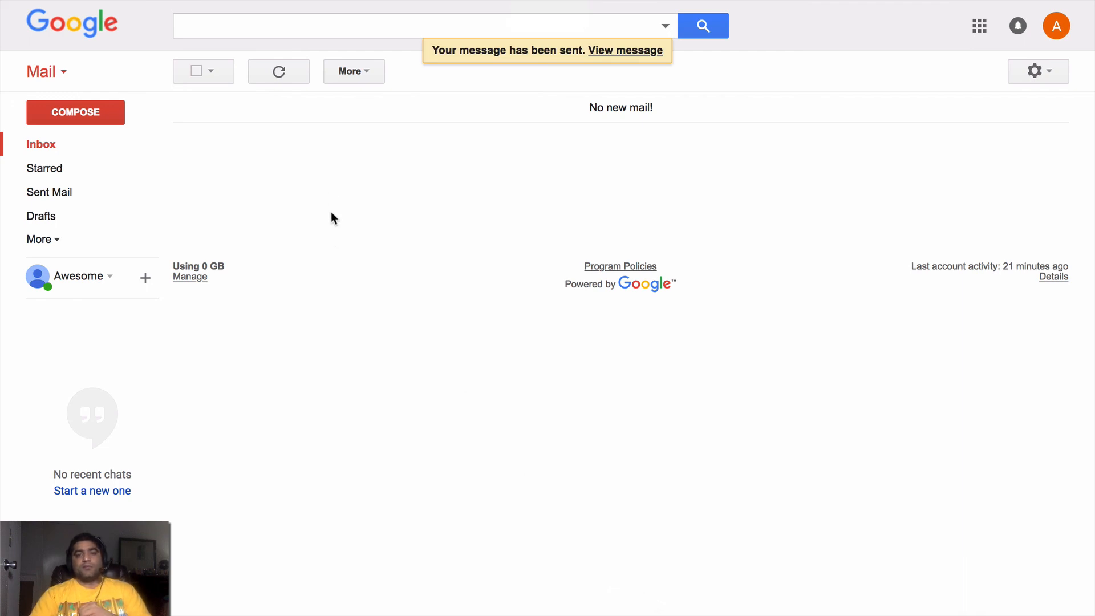
- Open the returned bounce and highlight its rejection line 'Please don't send to the whole world.'
left_click(283, 81)
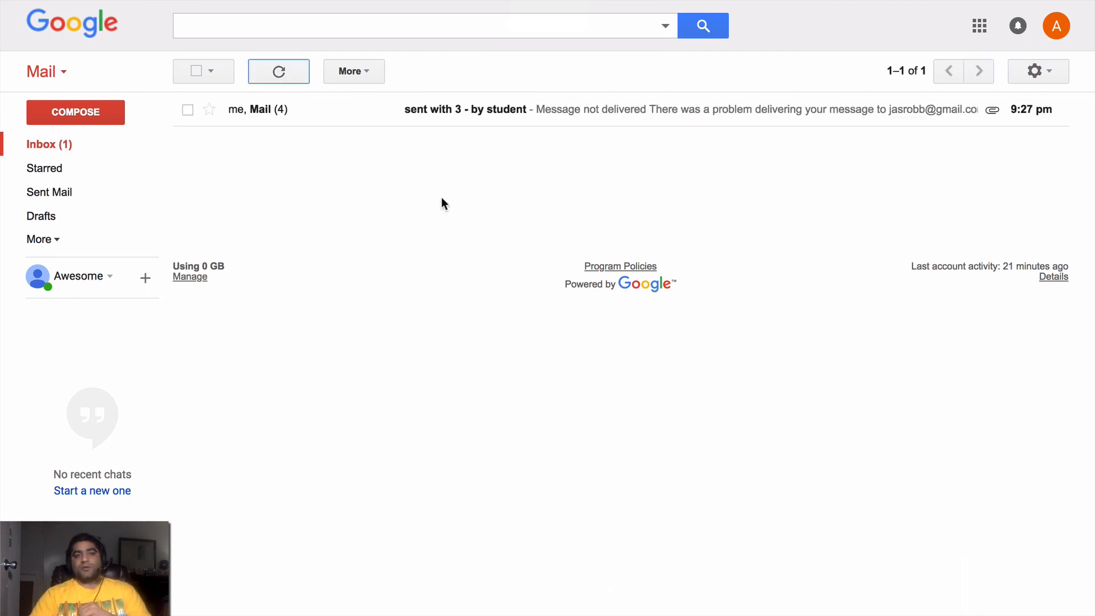
left_click(456, 114)
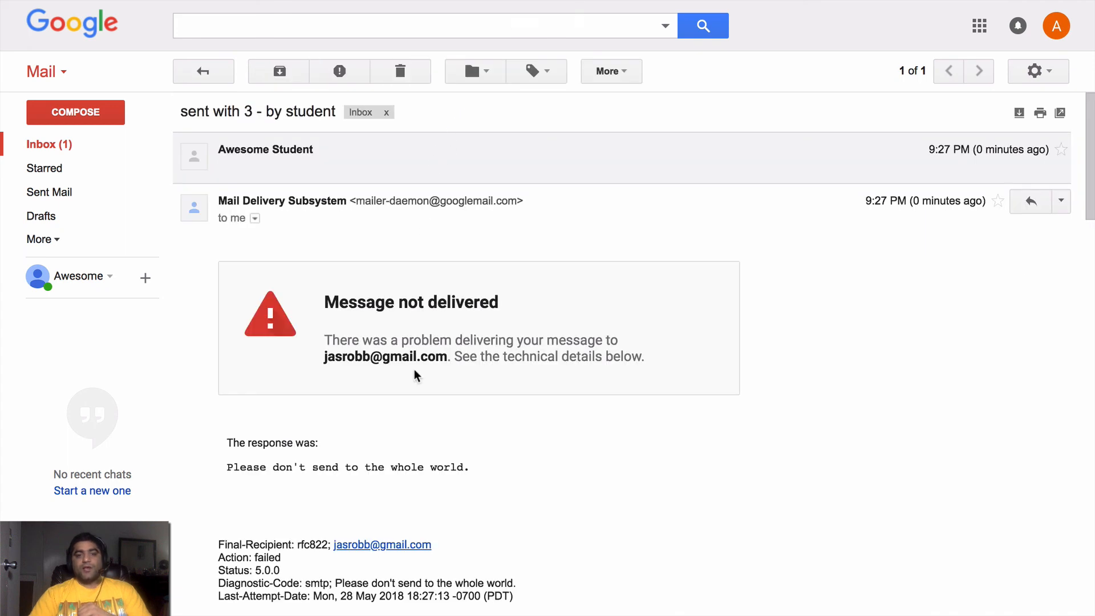
left_click_drag(237, 440, 339, 469)
left_click(338, 469)
triple_click(326, 468)
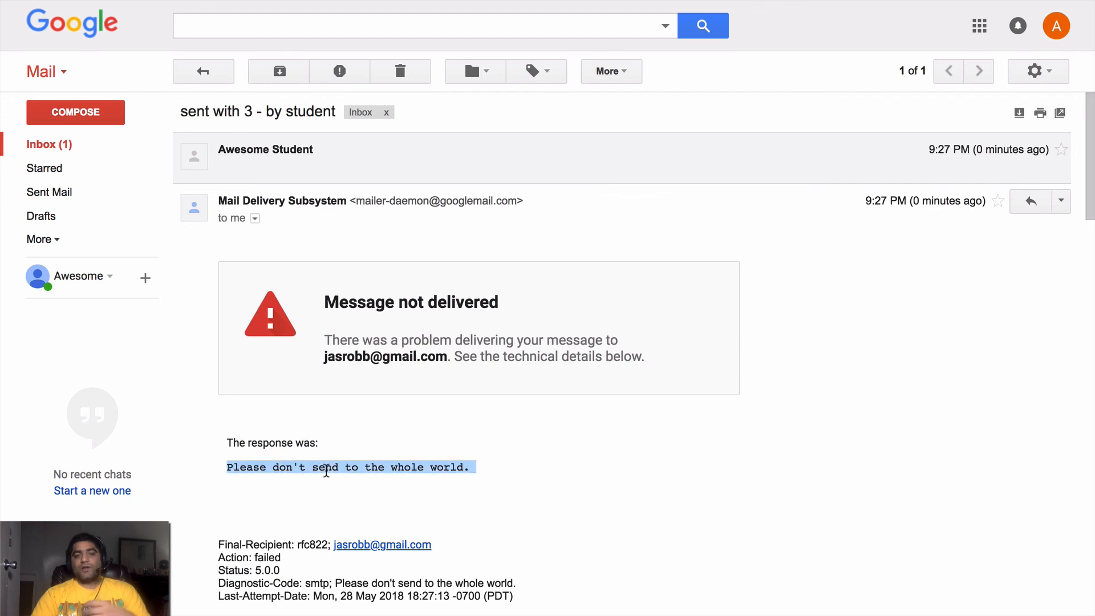